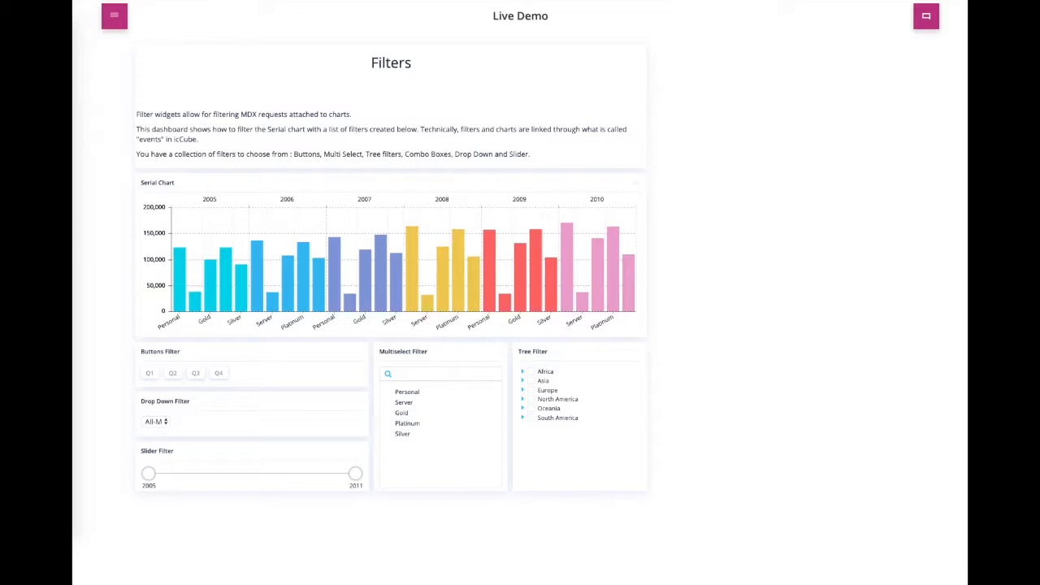
Step: Filter the serial chart to the Server product with the multiselect filter and lower the upper limit of the slider's year range
click(403, 401)
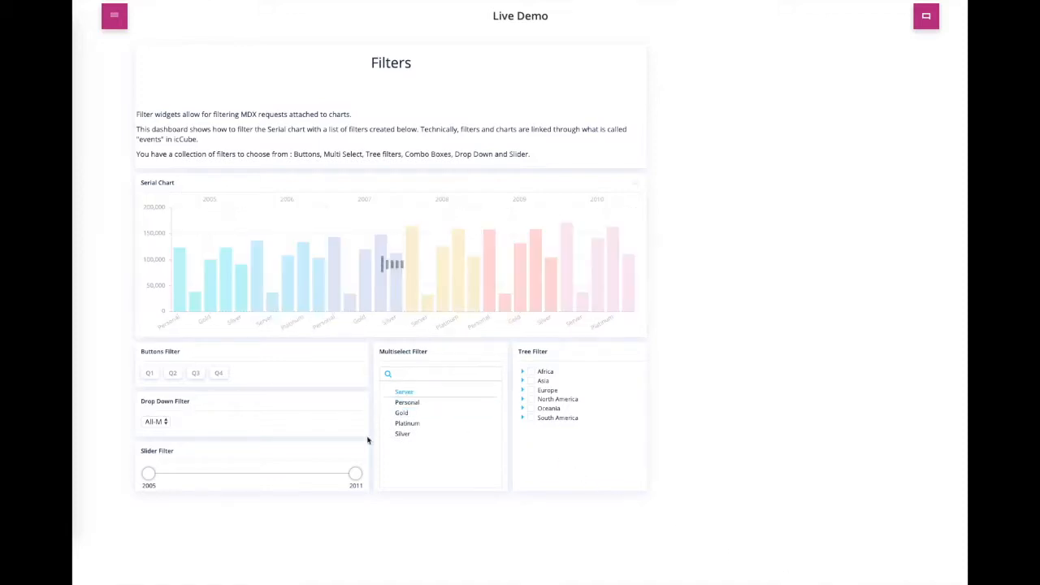
drag(356, 473, 286, 474)
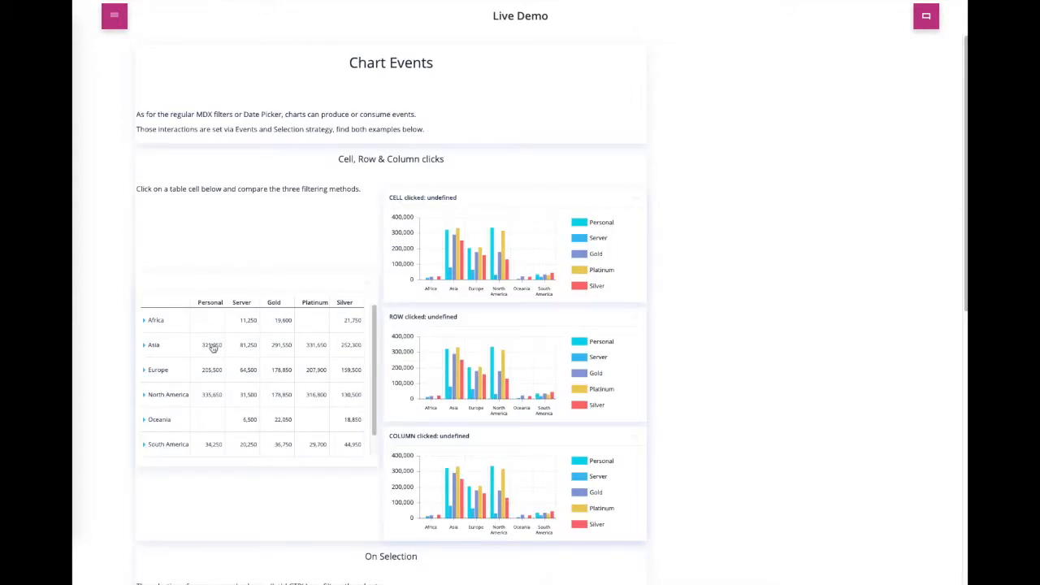
Step: Filter the three event charts by the table's Asia/Personal cell, the Europe row and the Platinum column
click(213, 347)
click(155, 370)
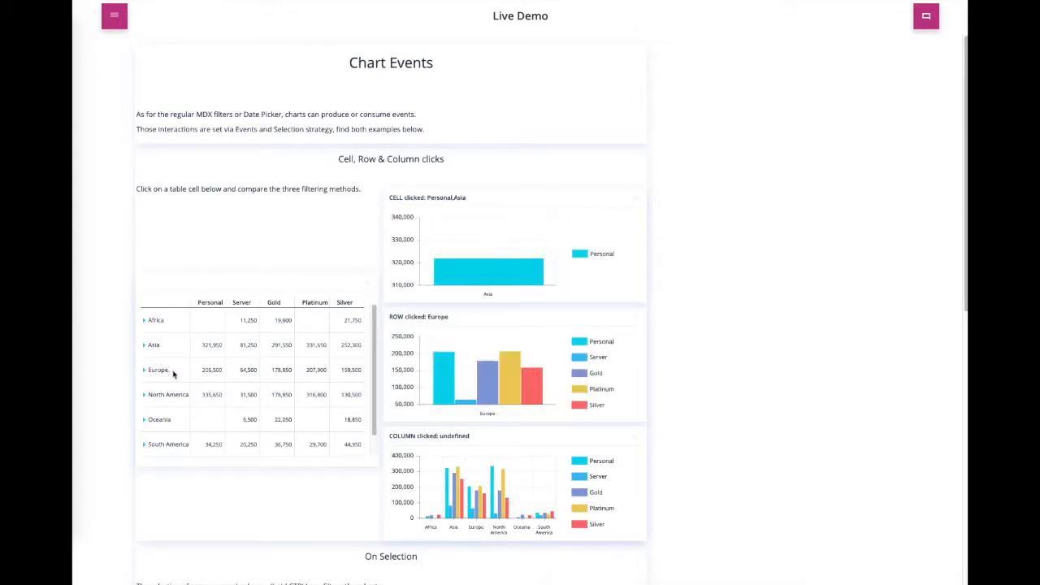
click(312, 303)
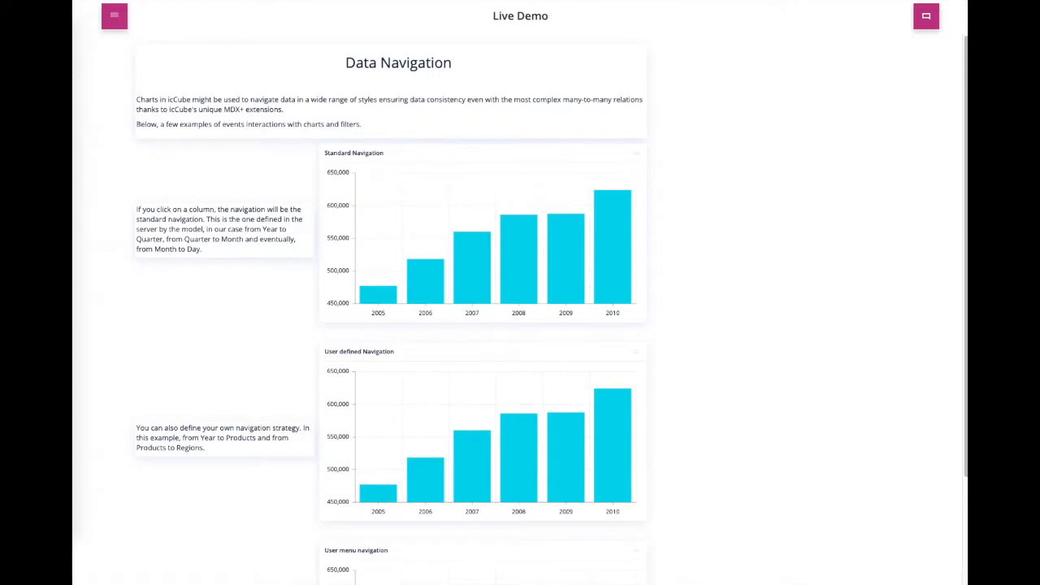
Step: Drill down the Standard Navigation chart through 2007, Q2 2007 and May 2007
mouse_move(473, 263)
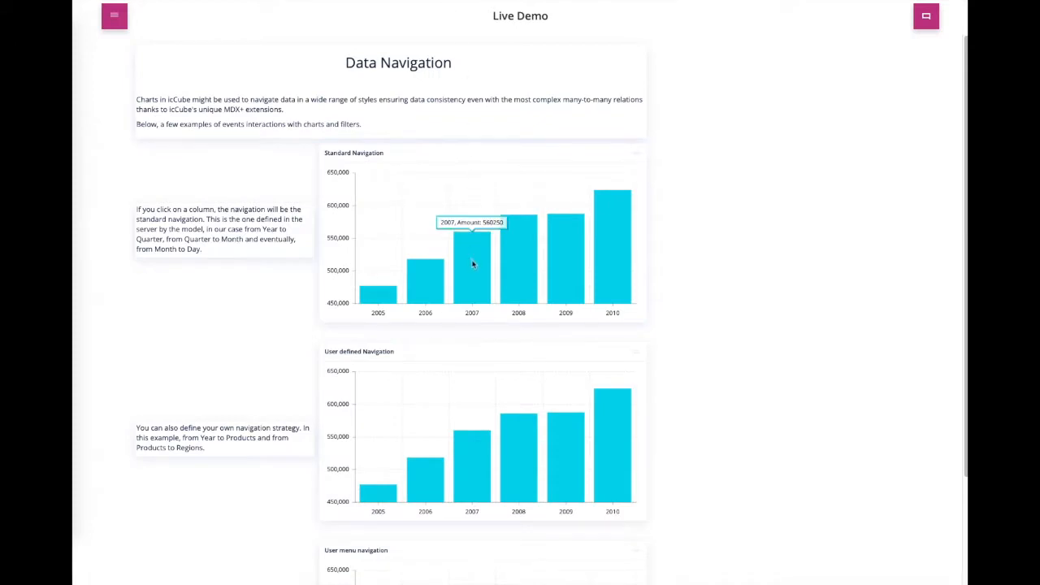
click(472, 264)
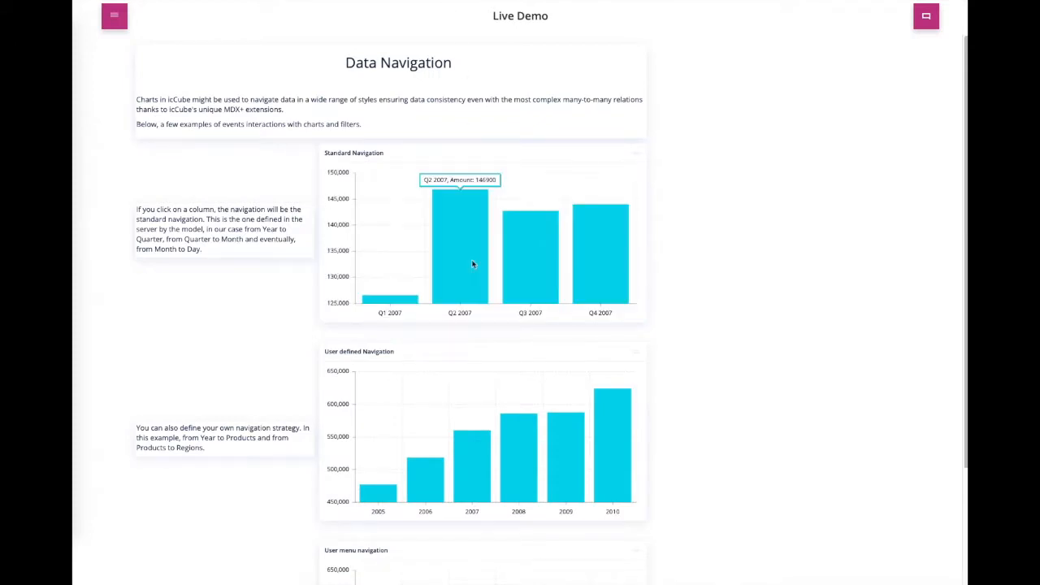
click(472, 263)
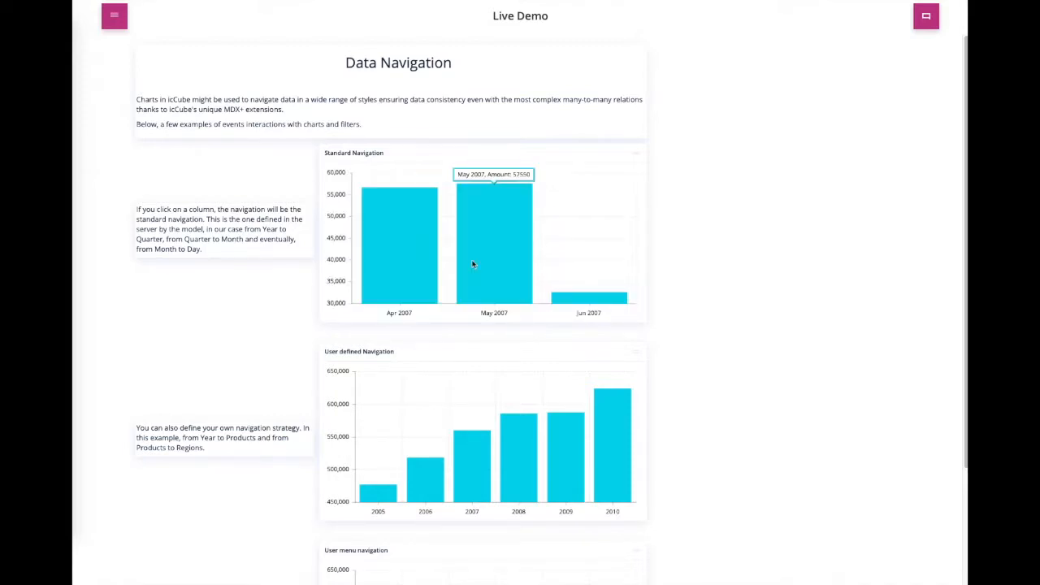
click(494, 266)
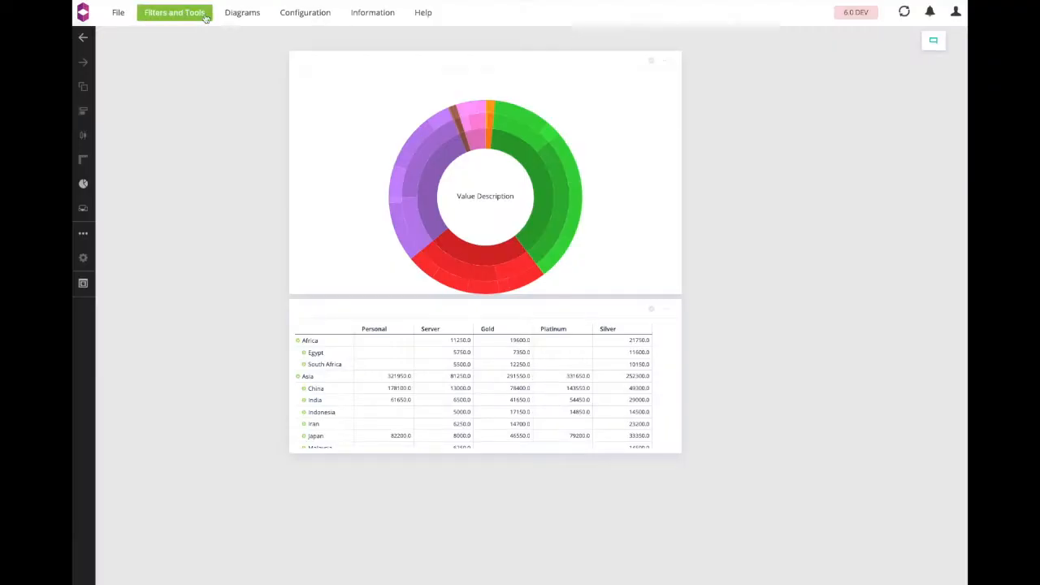
Step: Add a tall filter widget beside the sunburst chart and table, and assign a Time : Calendar entry as its members
click(174, 12)
drag(188, 33, 198, 54)
drag(209, 125, 228, 454)
click(229, 271)
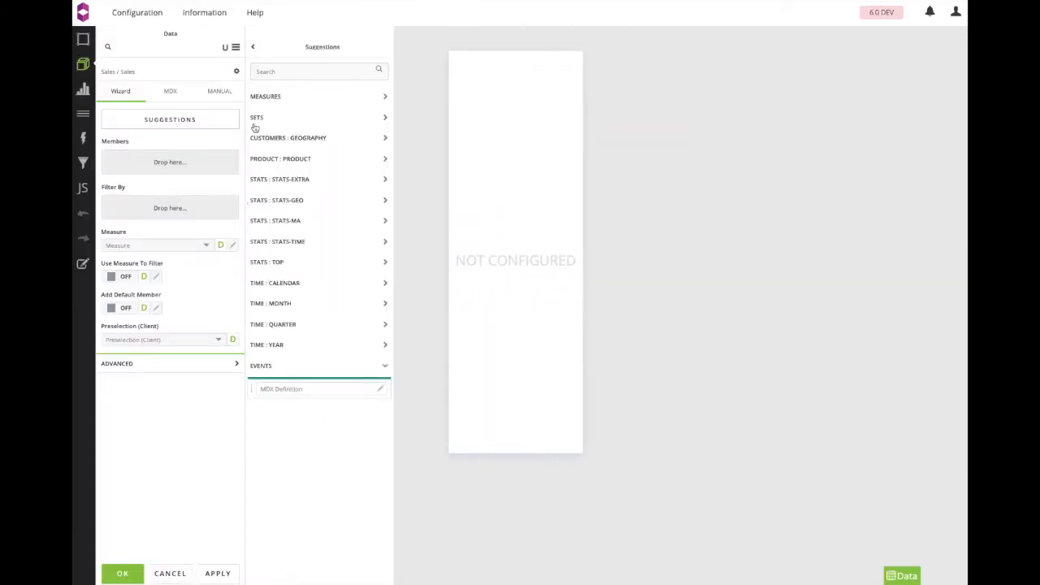
click(276, 284)
drag(274, 307, 154, 165)
Step: Change the filter widget's render type to Tree and apply it
click(83, 89)
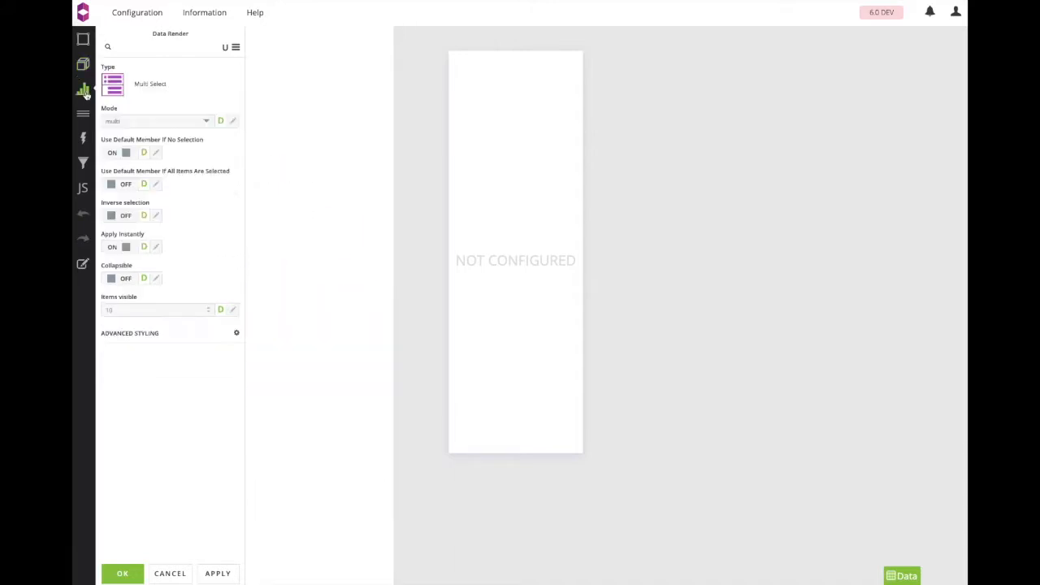
click(112, 86)
click(263, 208)
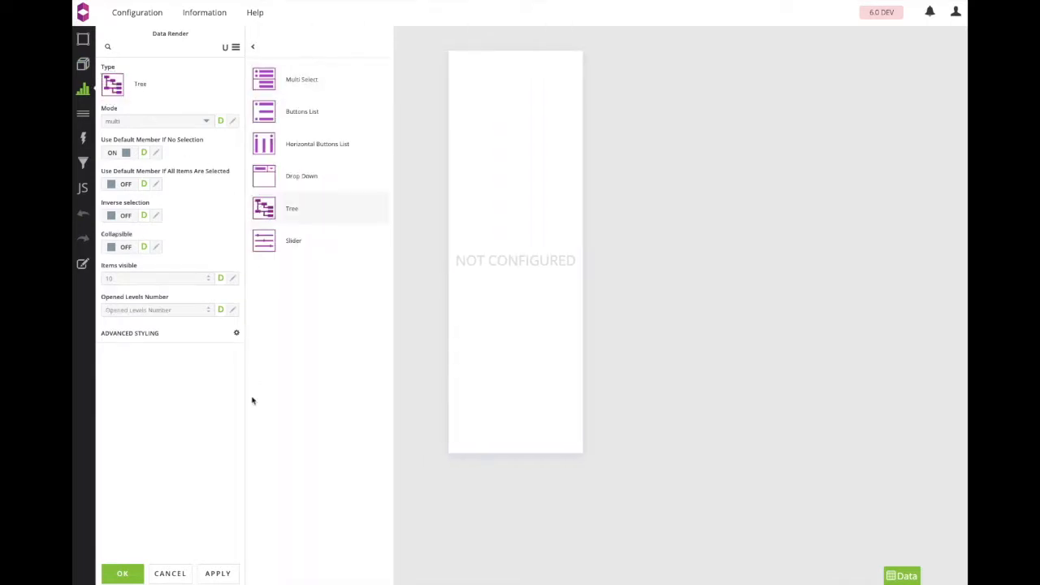
click(223, 573)
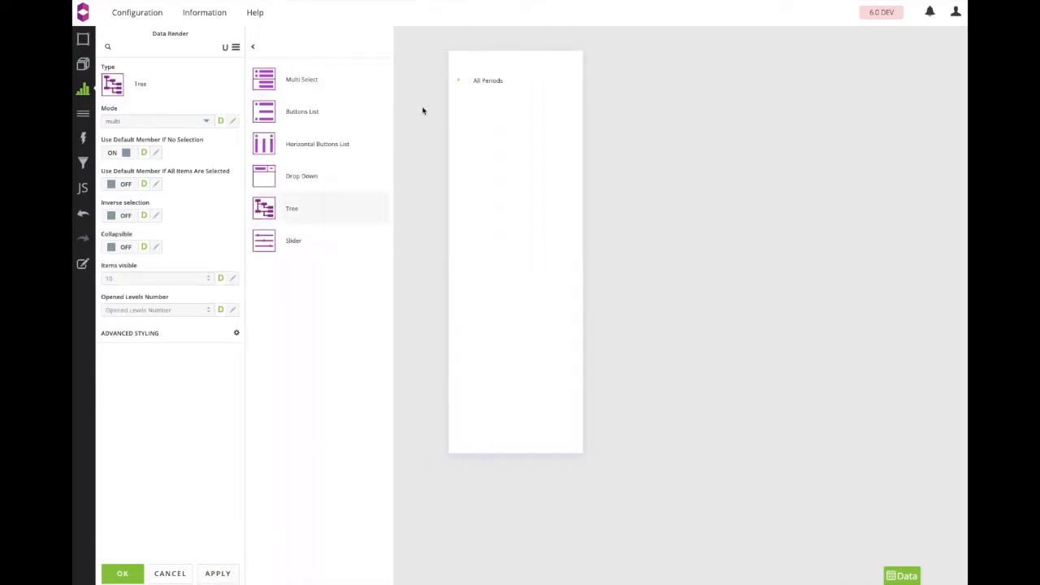
Step: Expand All Periods, 2007 and Q2 2007 in the tree preview, and set the number of opened levels to 3
click(459, 81)
click(468, 108)
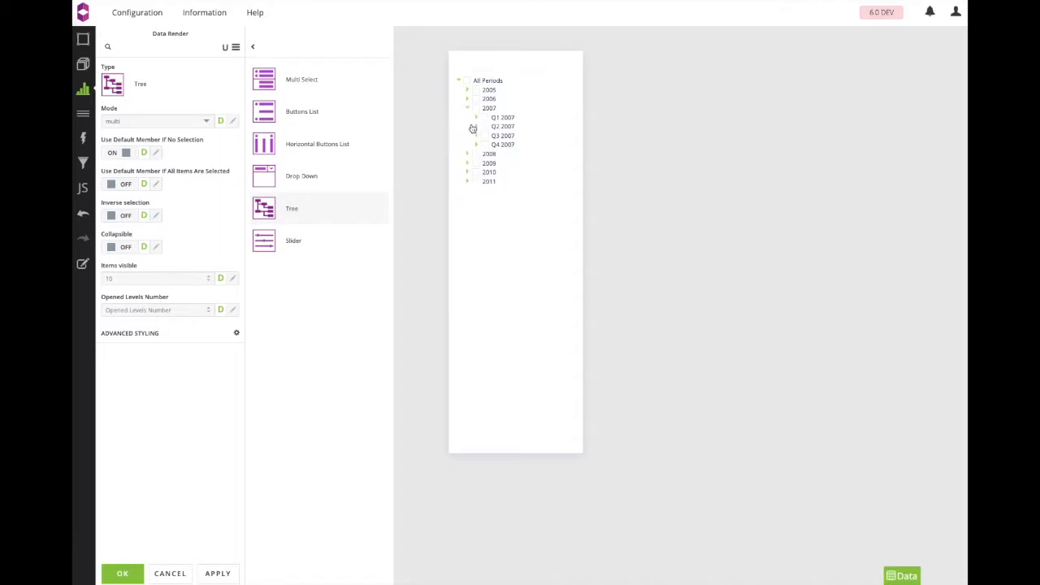
click(476, 126)
click(171, 310)
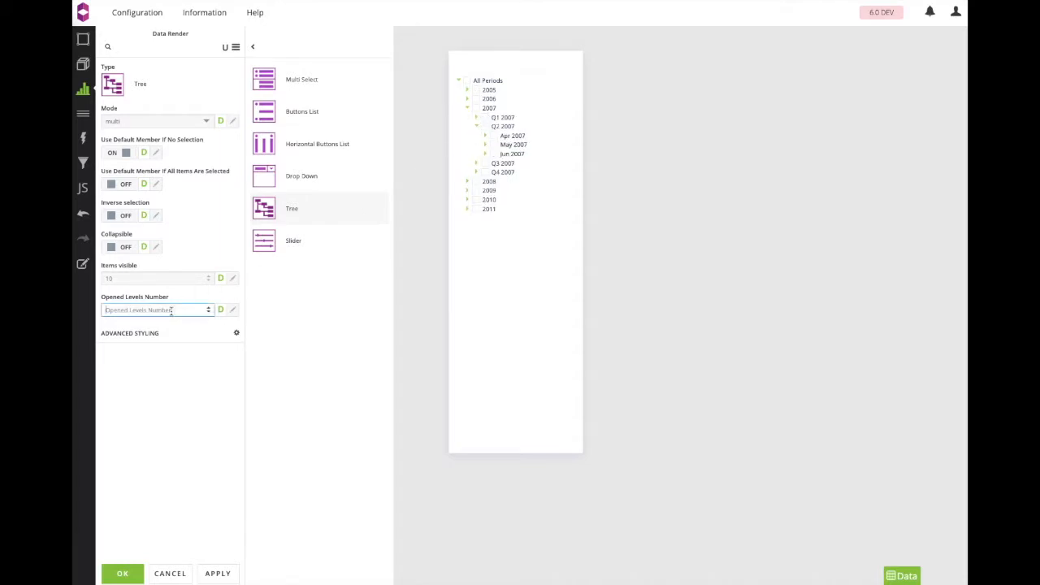
text(3)
Step: Rename the tree filter's on Selection event to "date"
click(83, 139)
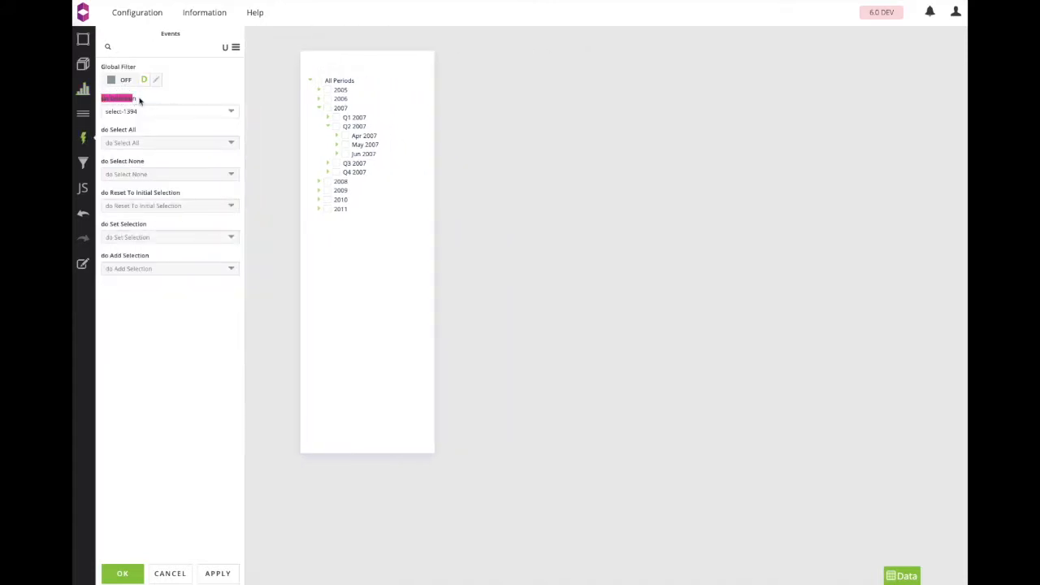
click(147, 111)
key(BackSpace)
text(date)
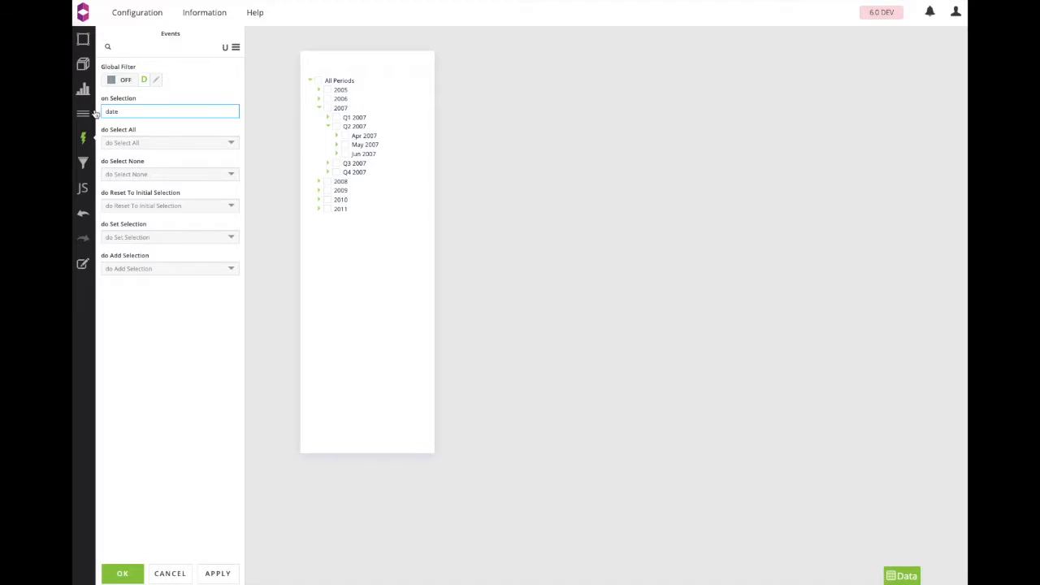
Step: Test-select Q2 2007, Jun 2007 and 2009 in the tree preview and accept the widget's configuration
click(336, 126)
click(345, 154)
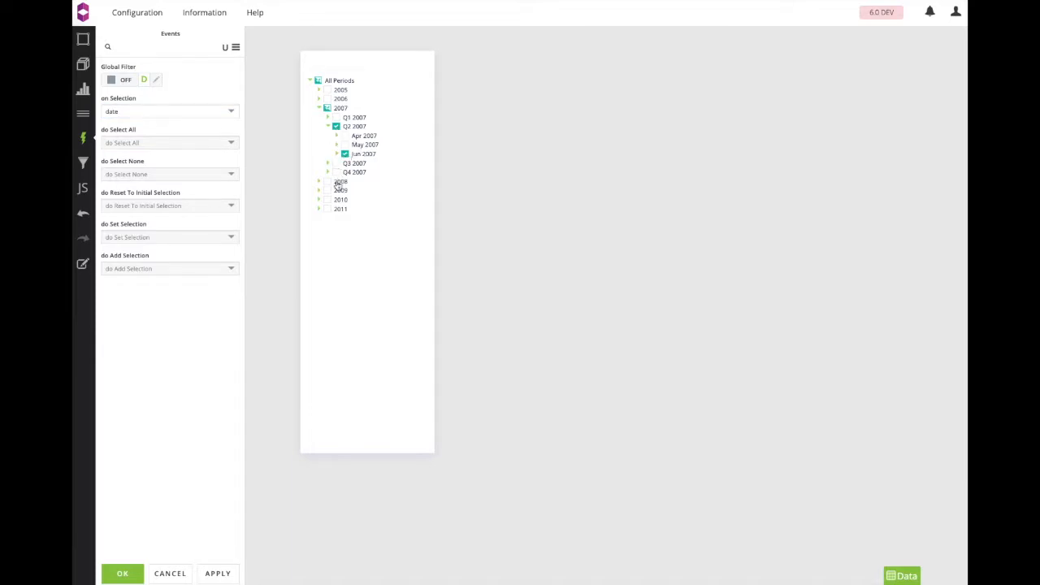
click(328, 190)
click(138, 576)
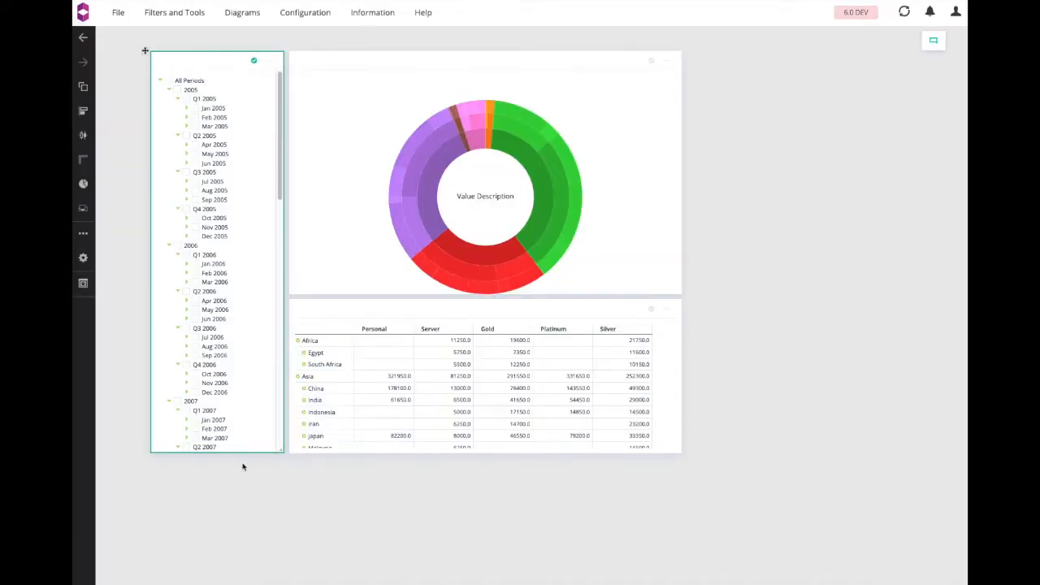
Step: Add the @{date} event as a filter to the sunburst chart's data and accept the change
click(668, 61)
click(691, 70)
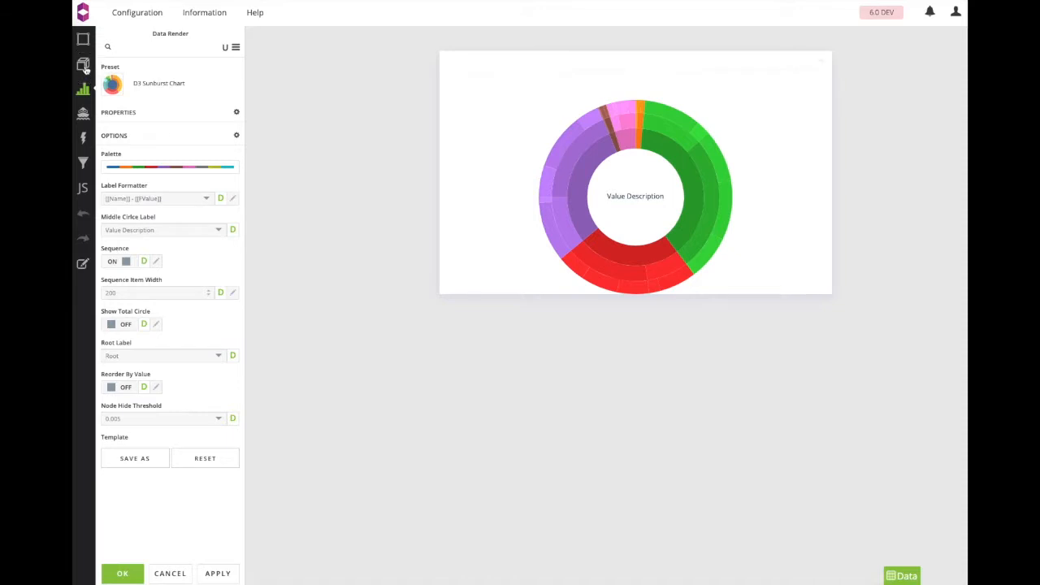
click(84, 68)
click(144, 362)
drag(275, 388, 163, 418)
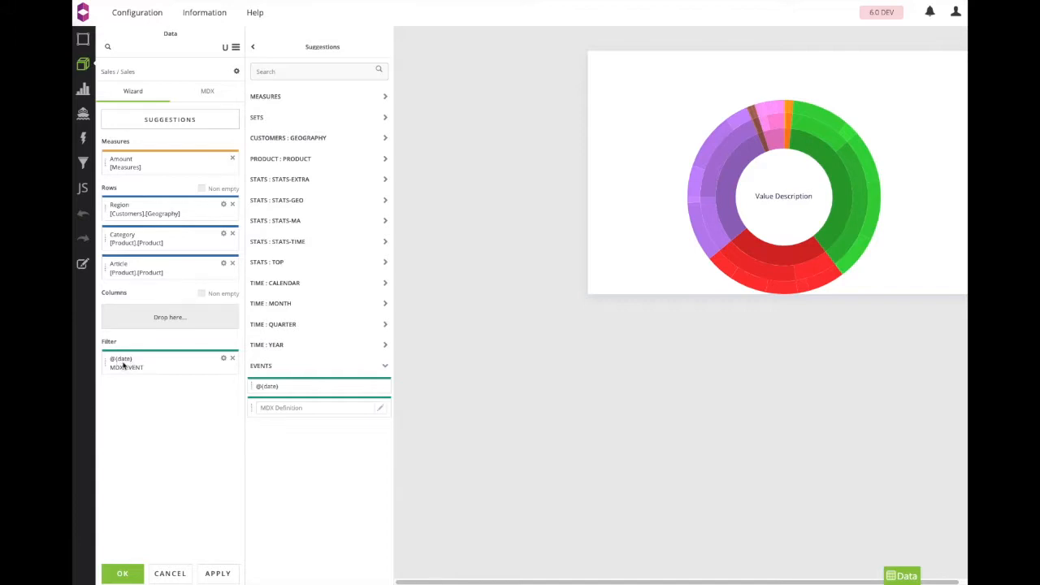
click(128, 573)
Step: Test the tree filter on the sunburst chart by selecting Apr 2006 and Oct 2005
click(195, 301)
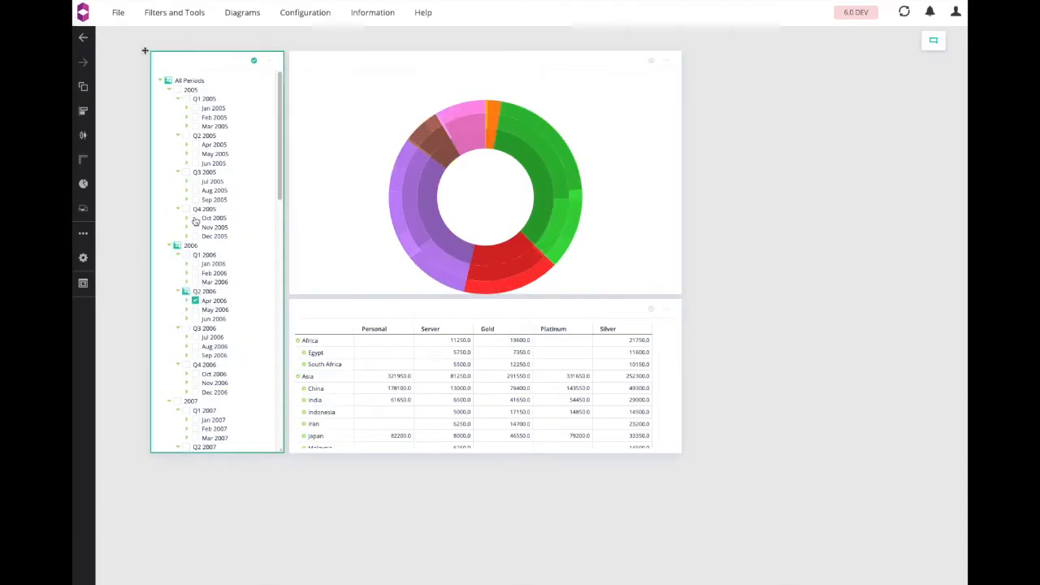
click(195, 218)
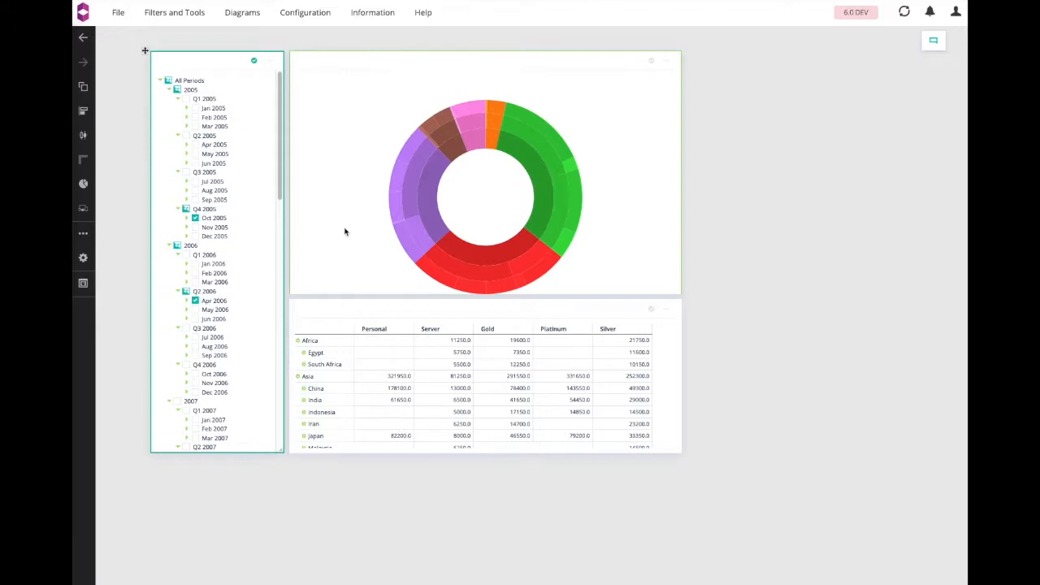
Step: Add the tree filter to all widgets and filter them by Jul 2005, Jan 2006 and Q4 2006
click(268, 63)
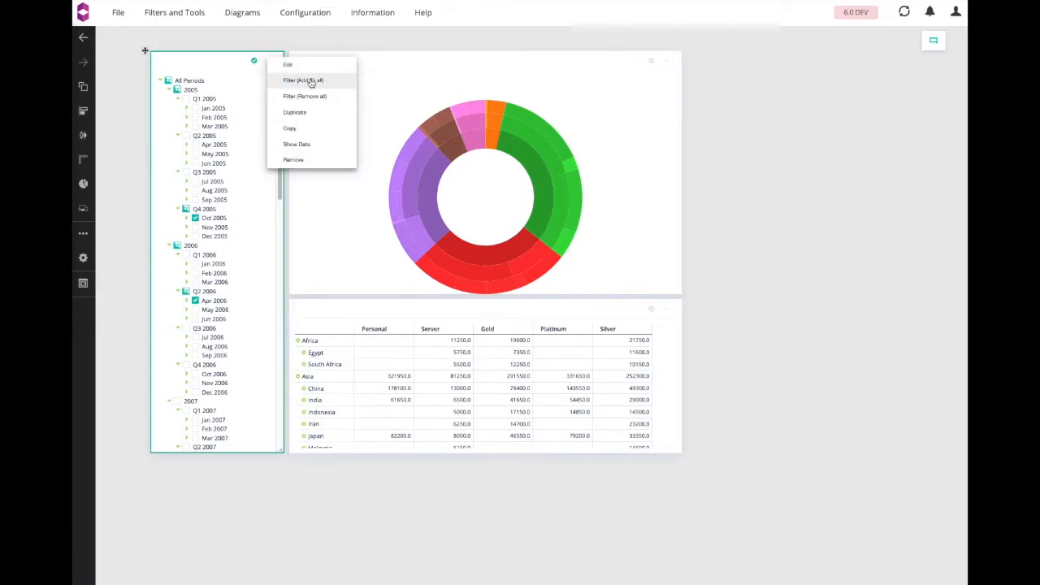
click(311, 81)
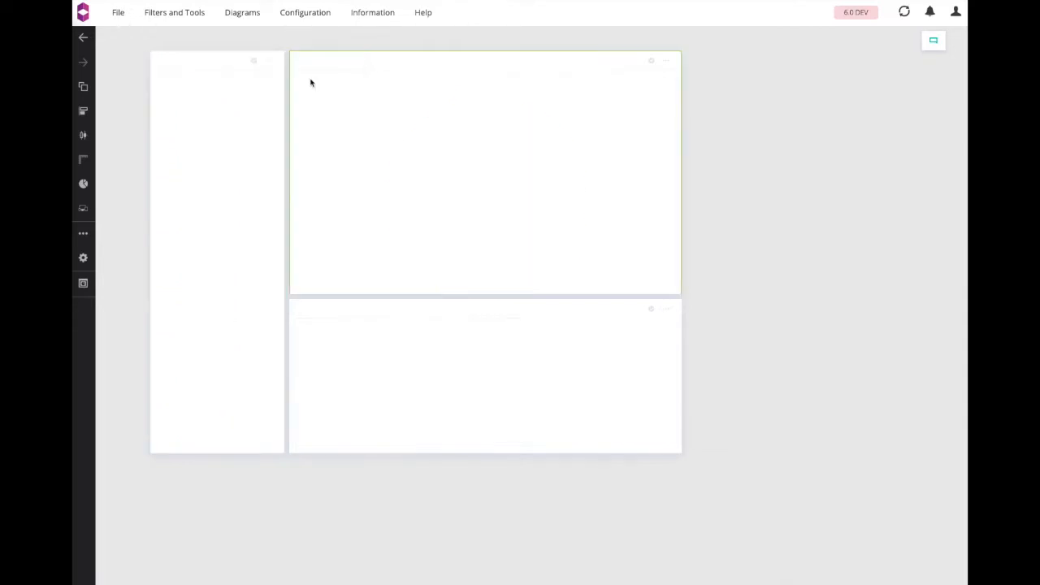
click(195, 181)
click(195, 264)
click(186, 365)
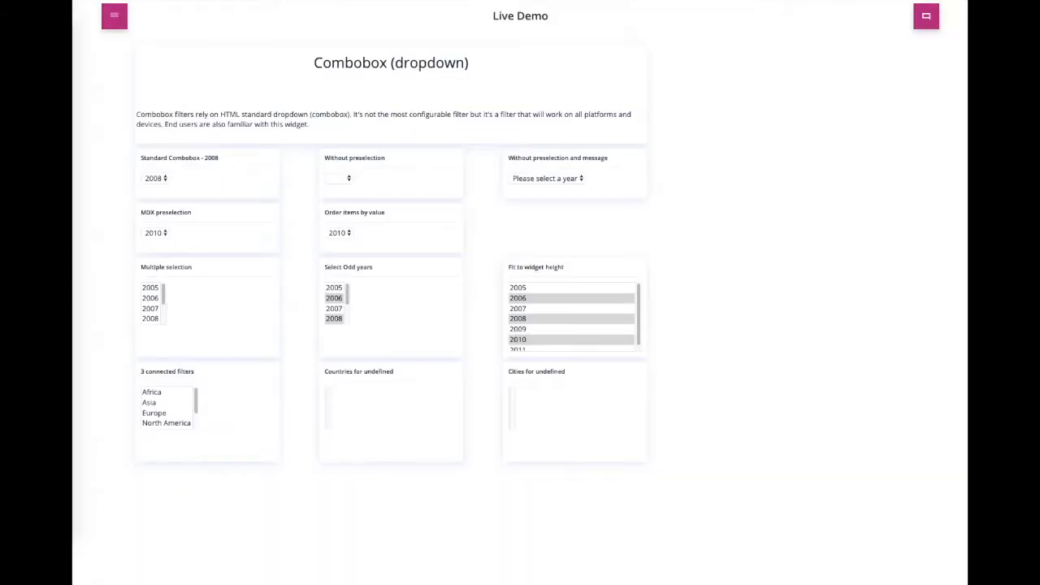
Step: On the Combobox demo dashboard, choose Asia and its country India in the connected filters
click(150, 402)
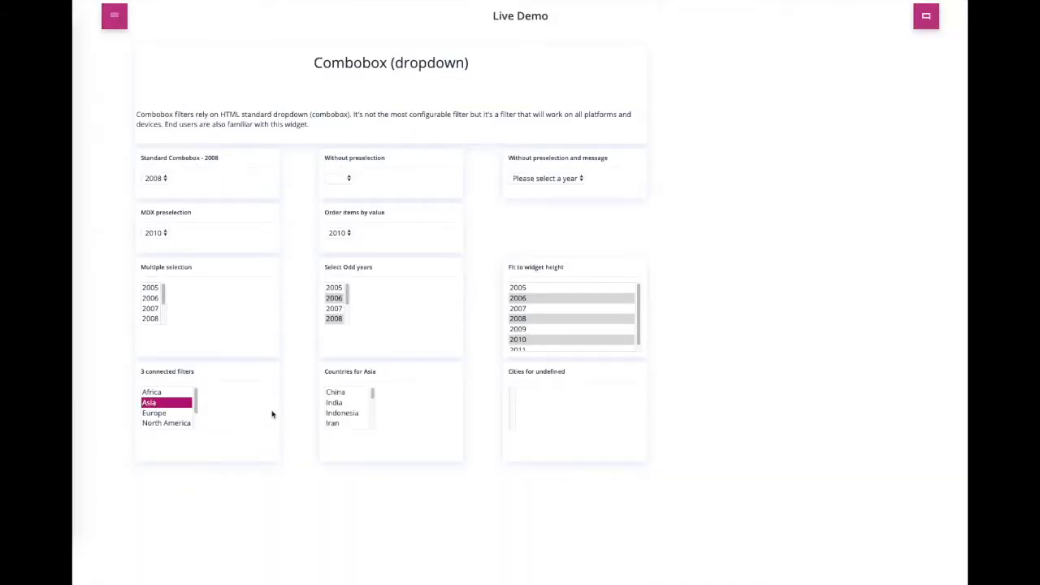
click(334, 403)
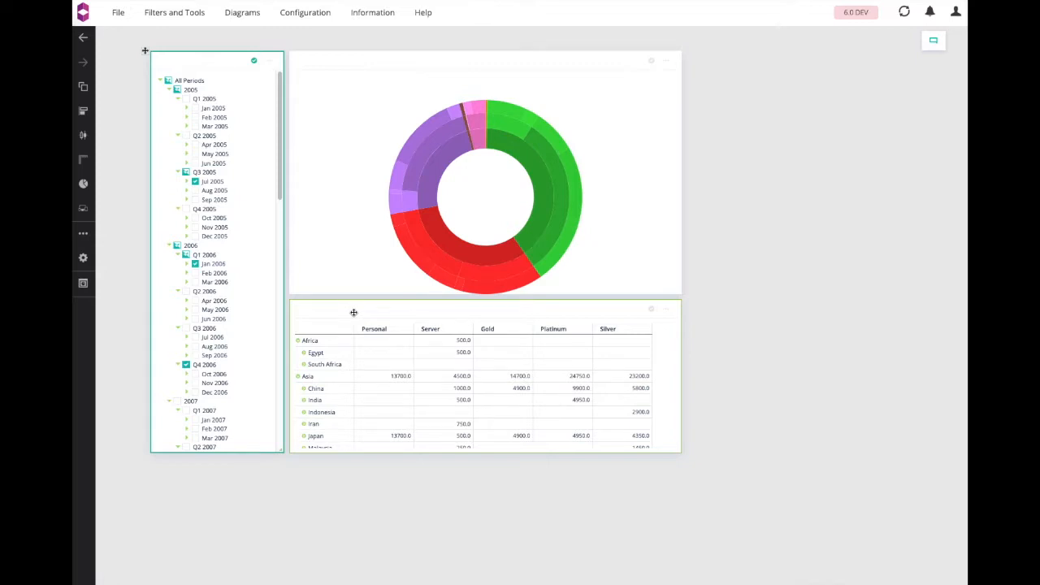
Step: Turn off the use of the default member when nothing is selected for the tree filter, and accept the change
click(270, 67)
click(286, 71)
click(83, 91)
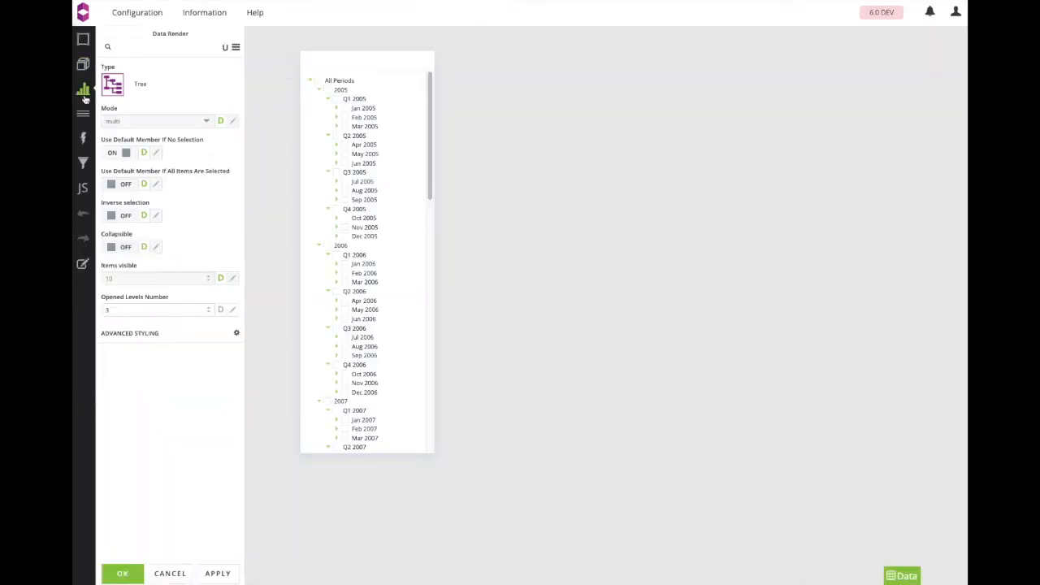
click(120, 154)
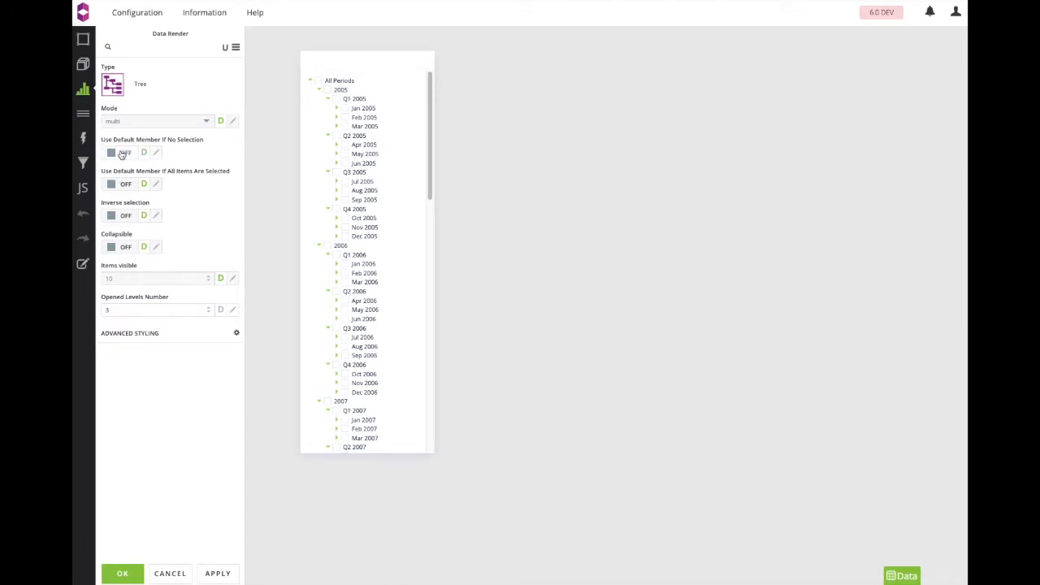
click(123, 574)
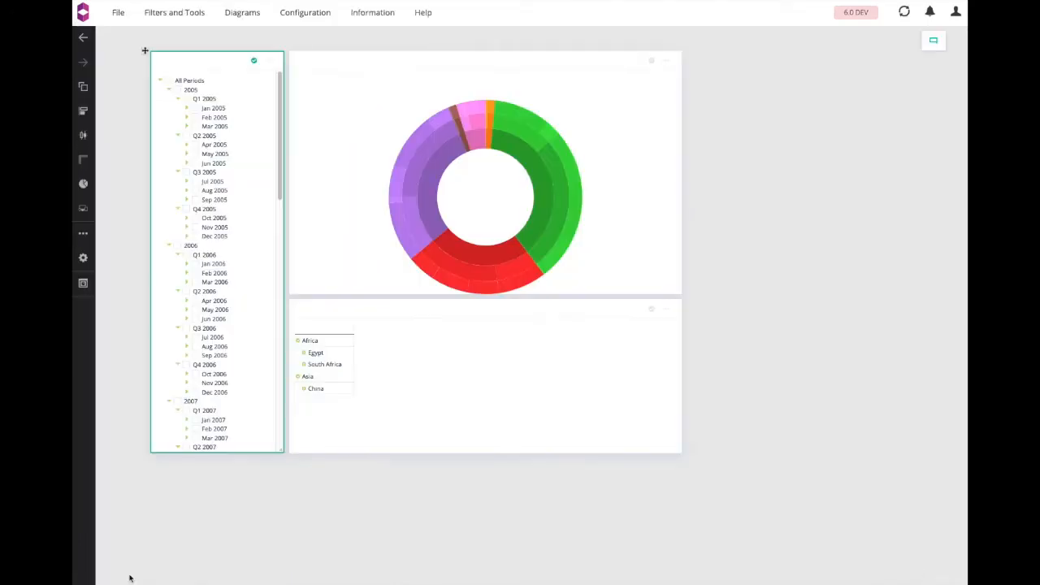
Step: Make the @{date} filter mandatory in the table widget's data settings and accept the change
click(668, 310)
click(687, 316)
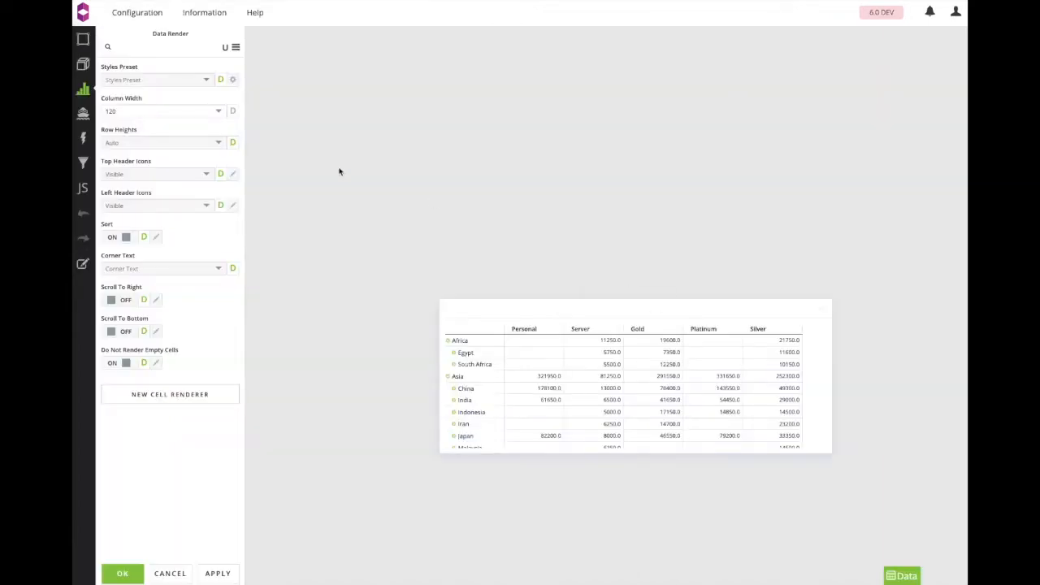
click(81, 68)
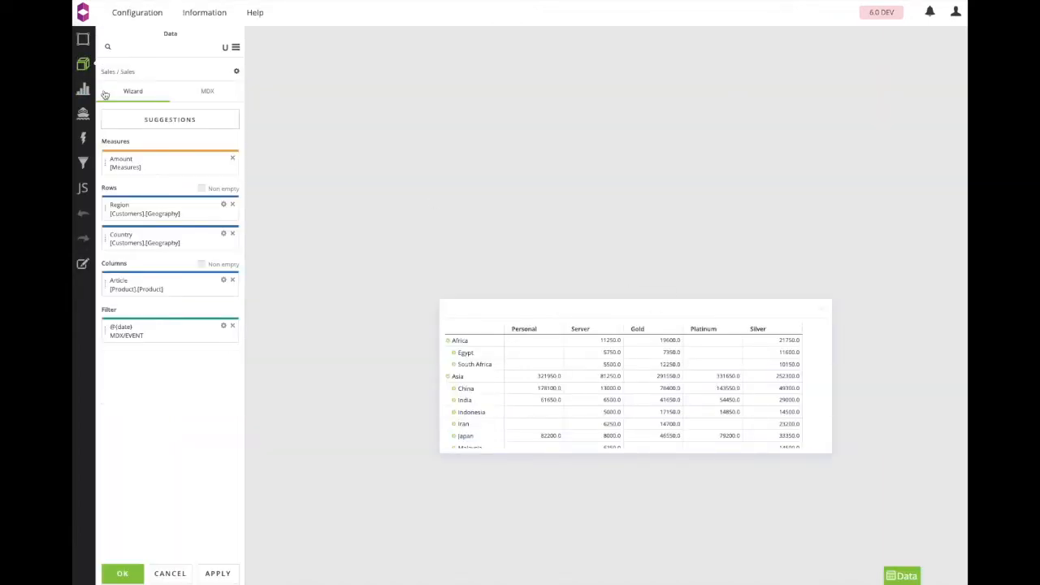
click(224, 326)
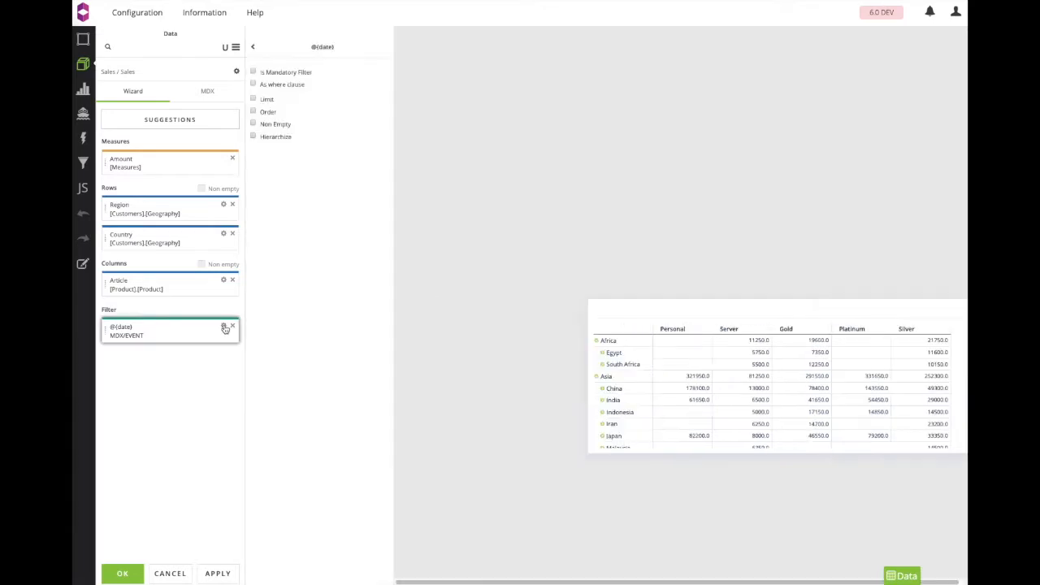
click(254, 73)
click(132, 573)
Step: Refresh the dashboard and select Dec 2005 and Apr 2006 in the tree filter
click(905, 12)
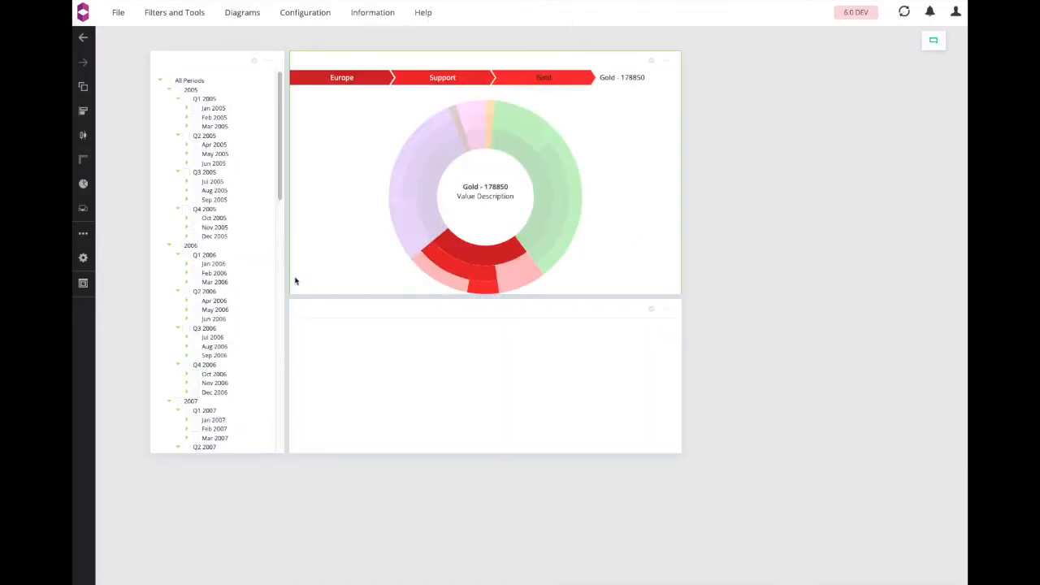
click(195, 236)
click(195, 300)
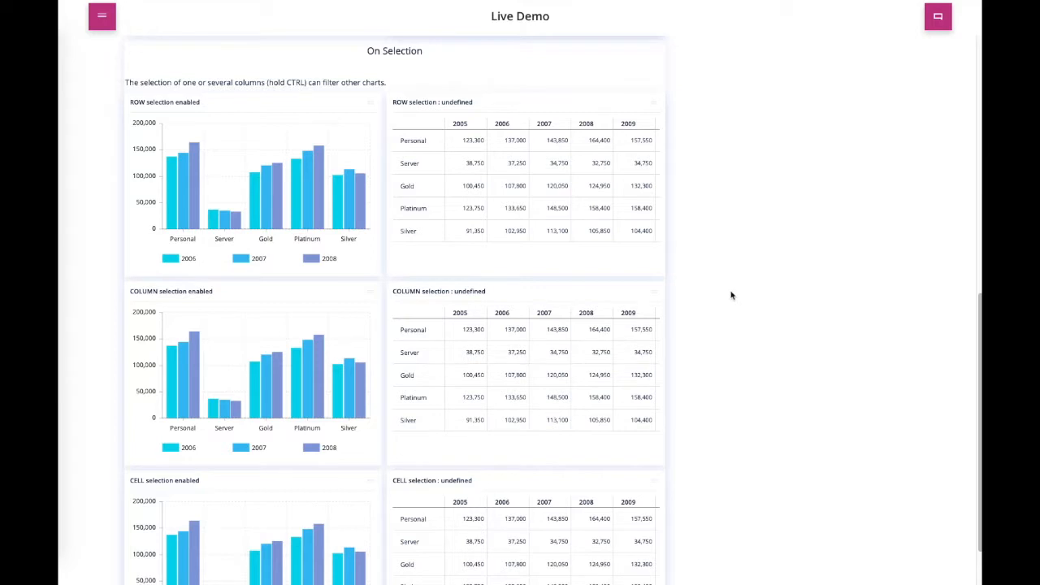
Step: In the On Selection demo, select Platinum in the row selection chart and a 2006 bar in the column selection chart
click(320, 215)
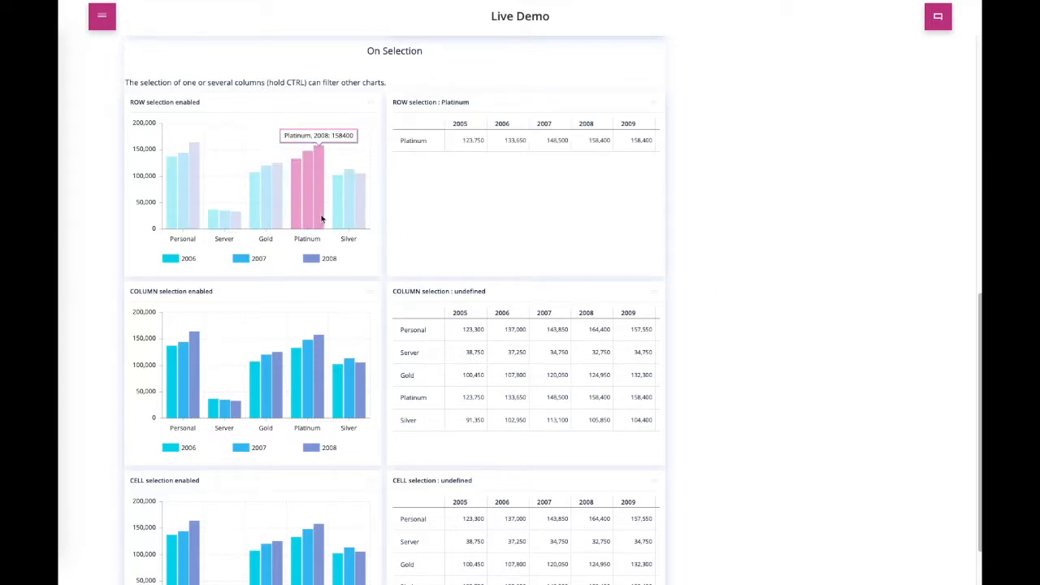
click(253, 376)
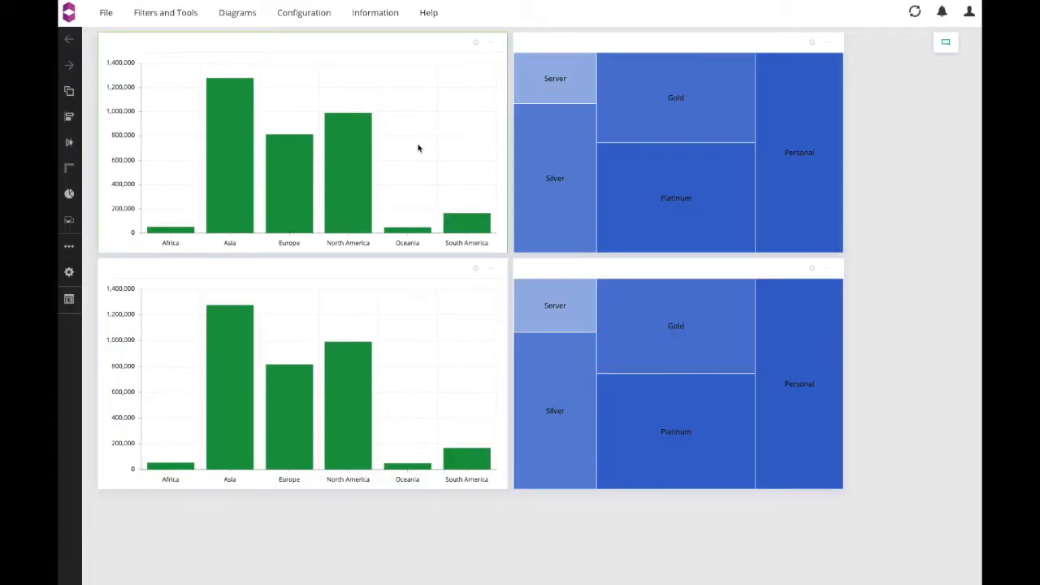
Step: Choose North America in the upper bar chart, and North America, South America and Europe together in the lower bar chart
click(348, 181)
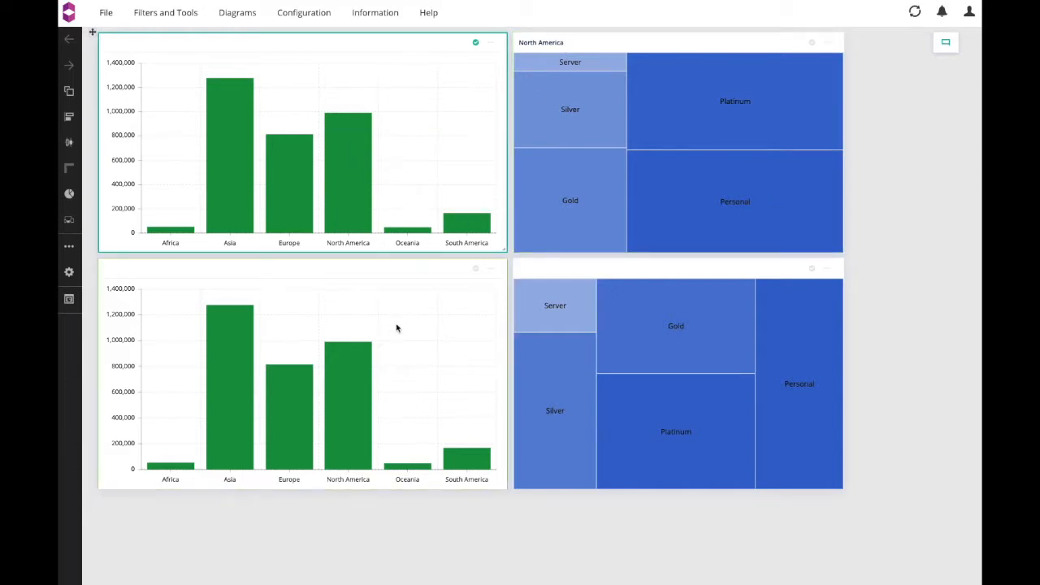
click(360, 363)
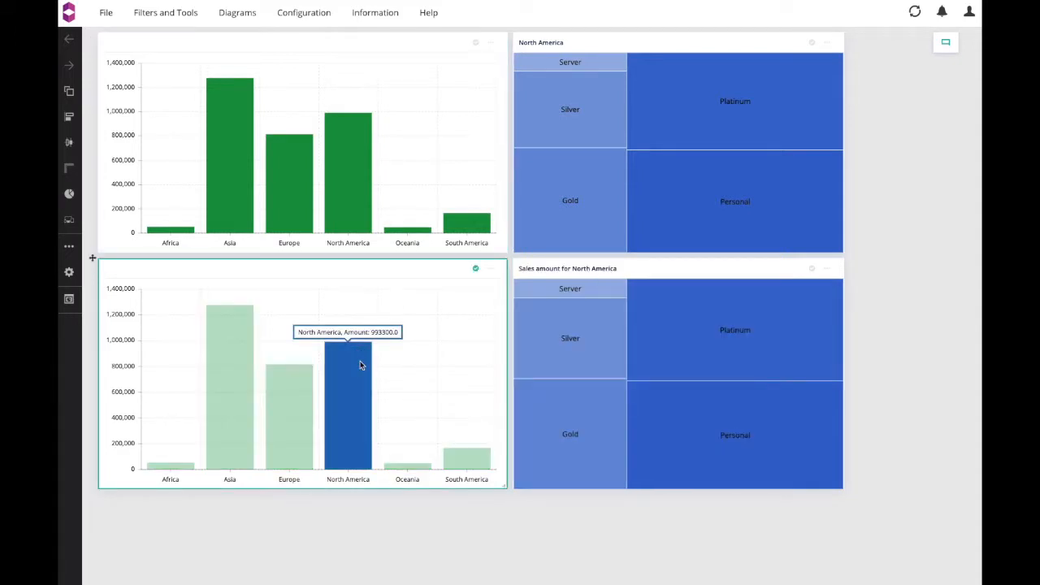
ctrl+click(465, 459)
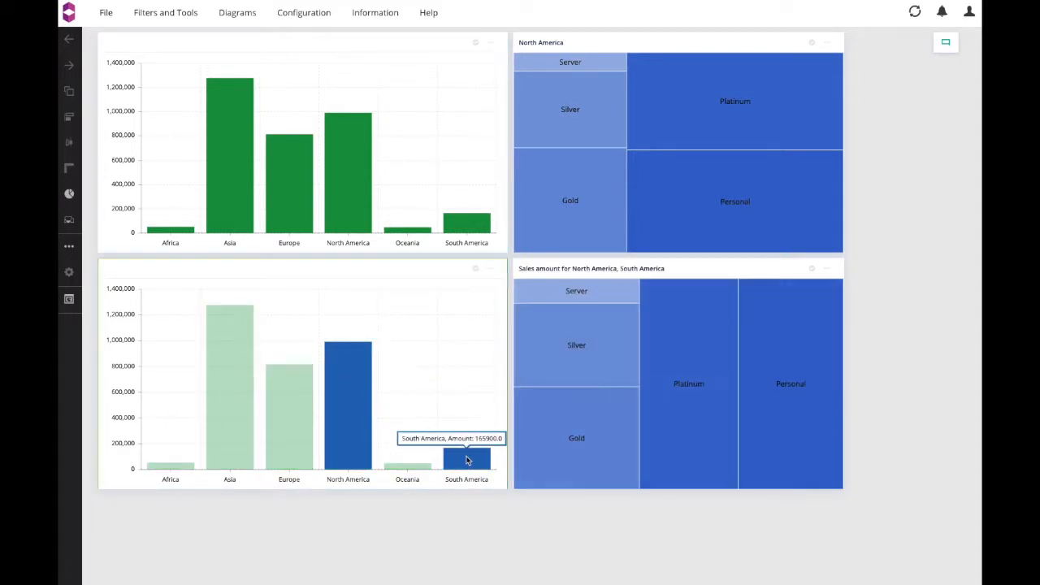
ctrl+click(291, 419)
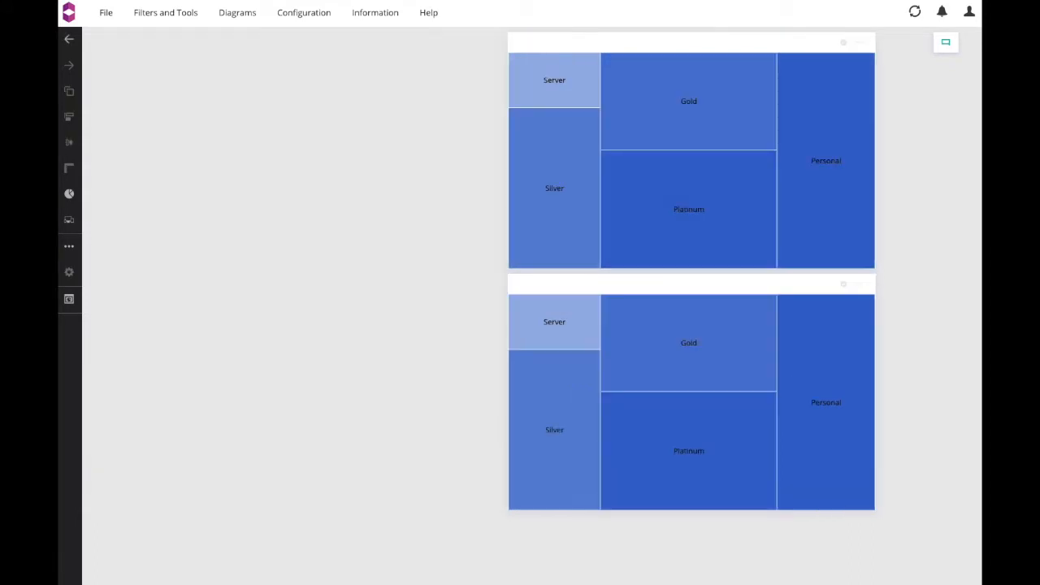
Step: Add a Serial chart beside the upper treemap and enlarge it to match the treemap's height
click(237, 13)
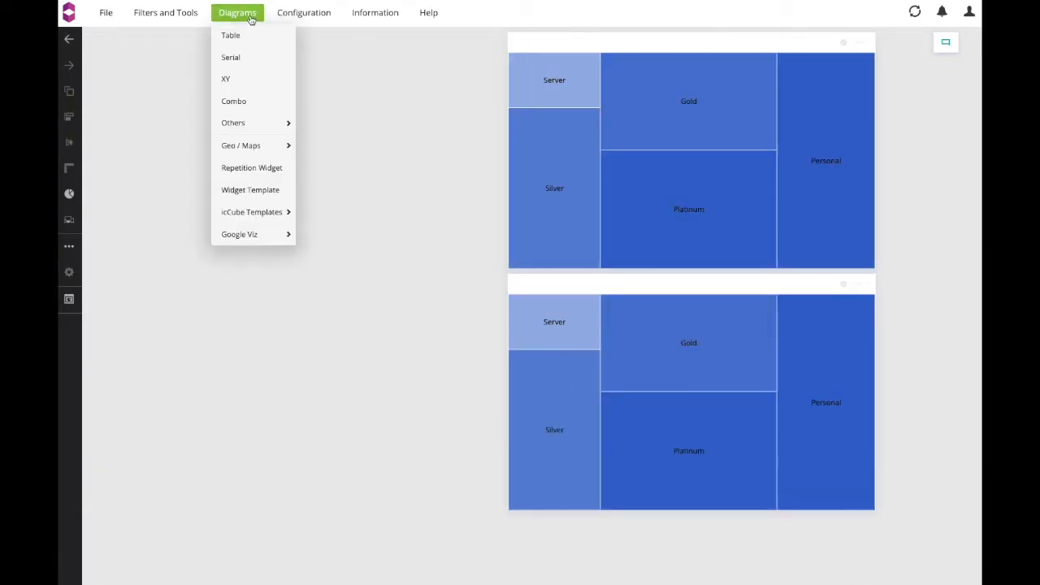
click(258, 56)
click(330, 34)
drag(290, 189, 163, 269)
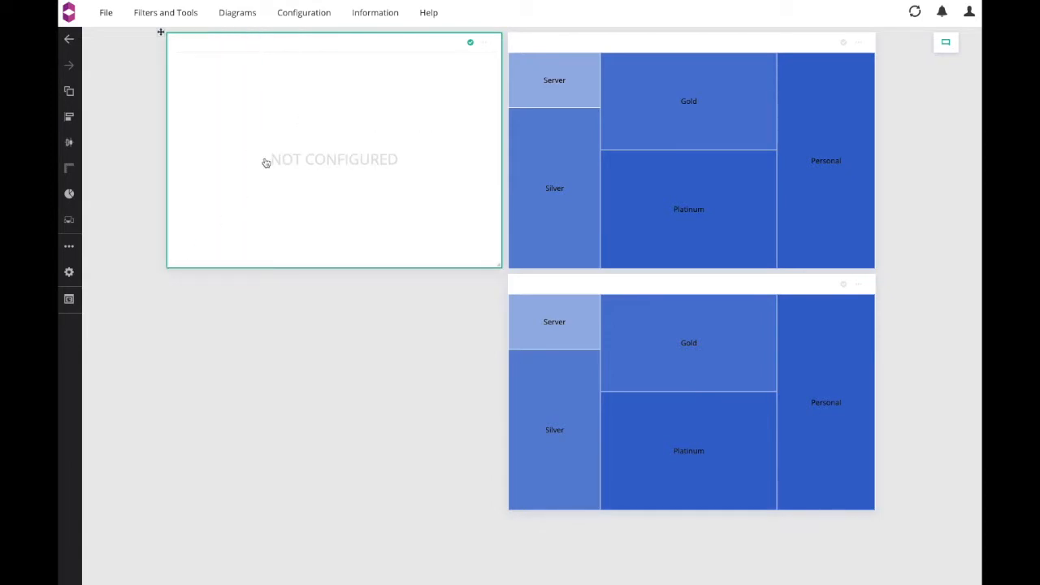
Step: Configure the new chart's data with Amount as the measure and the Customers Geography Region level on rows, and apply it
double_click(265, 160)
click(274, 101)
drag(262, 124, 191, 172)
click(281, 346)
drag(285, 411, 183, 244)
click(213, 572)
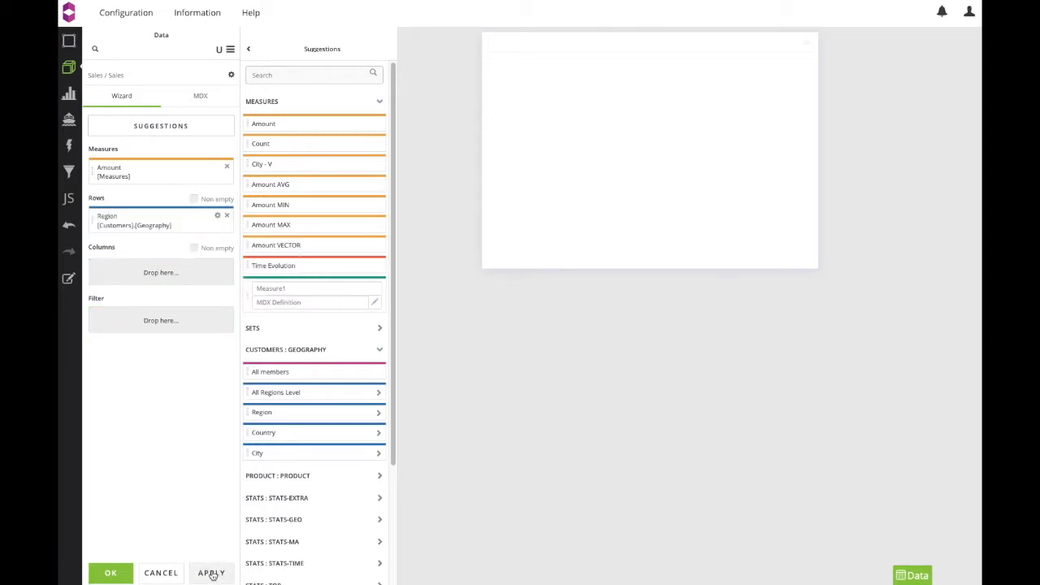
Step: Name the upper bar chart's on Row Click event region1 and accept the change
click(70, 150)
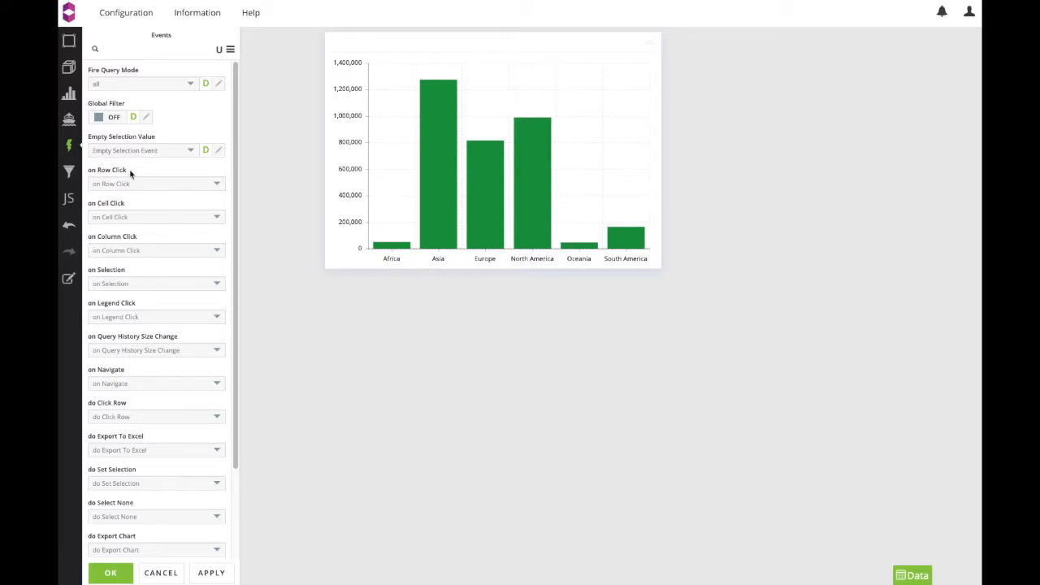
mouse_move(130, 173)
click(69, 69)
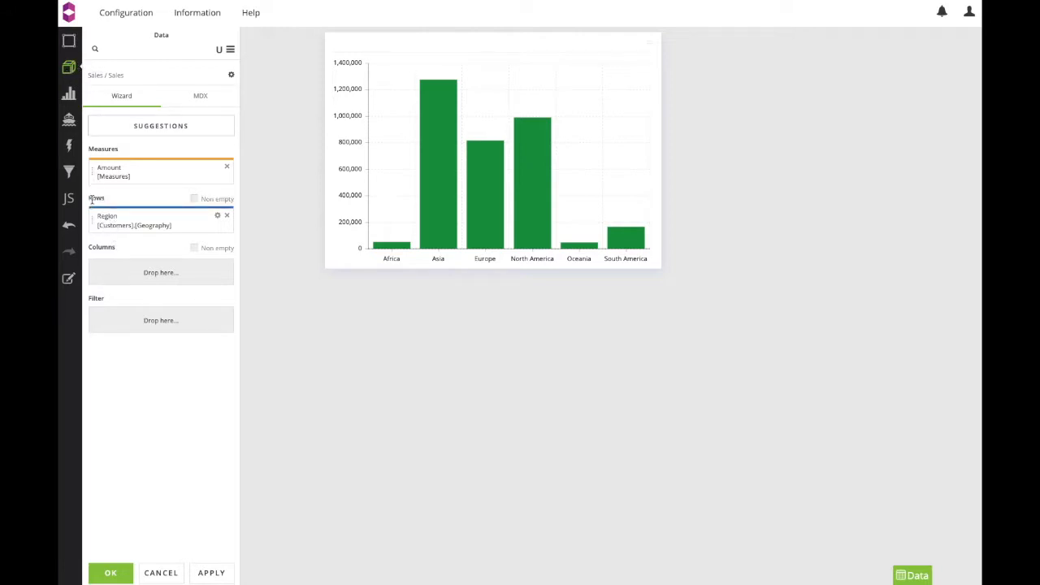
click(71, 151)
click(116, 185)
text(m)
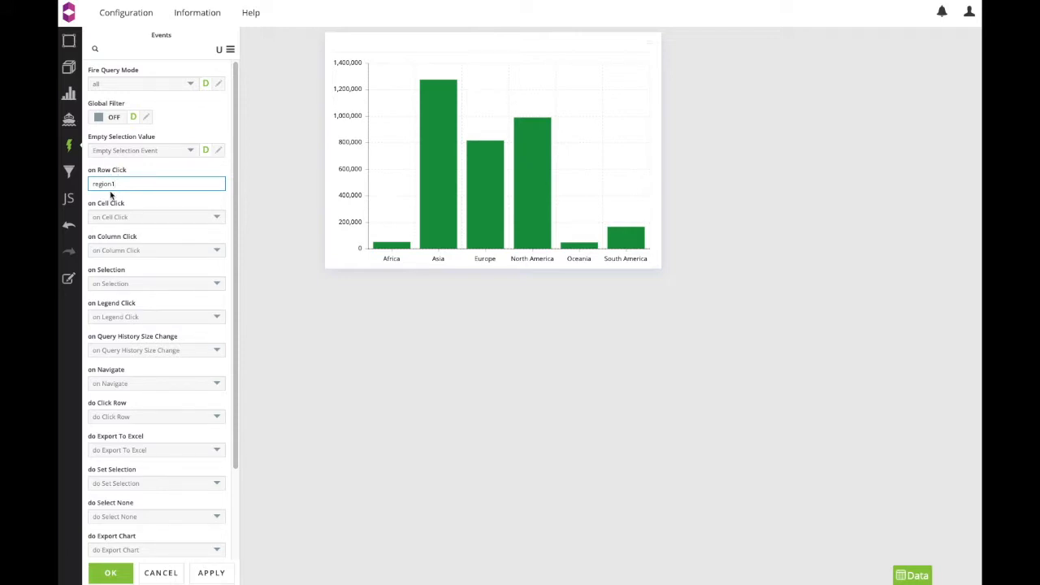
click(114, 572)
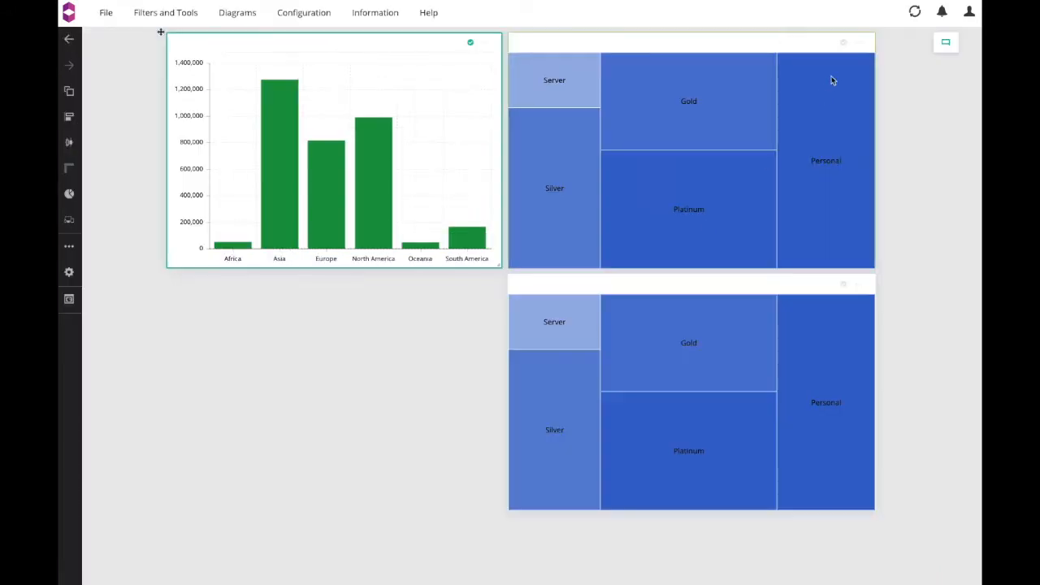
Step: Add the @{region1} event as a data filter on the upper treemap
click(862, 45)
click(882, 51)
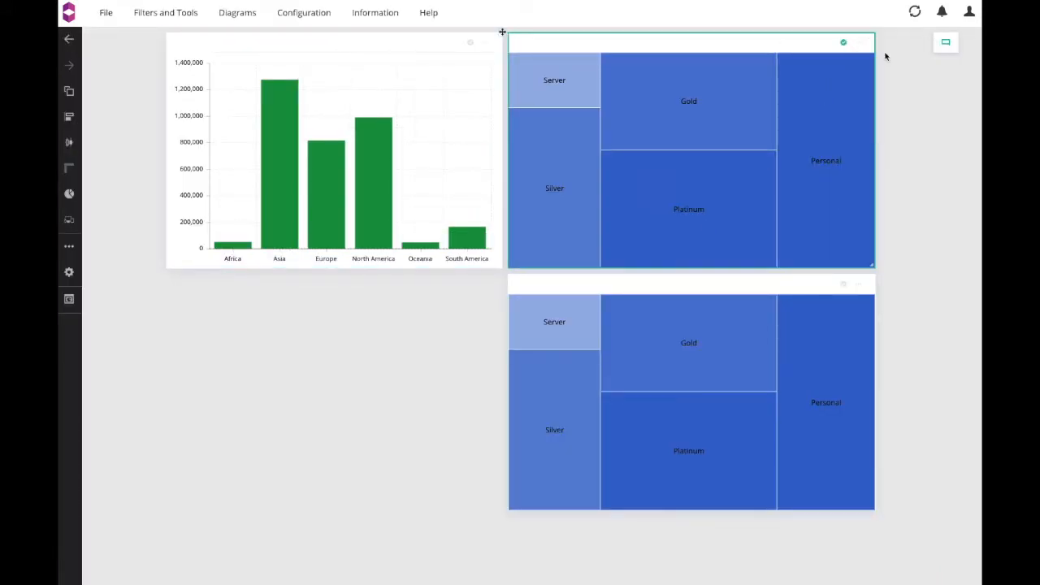
click(69, 67)
click(224, 326)
drag(293, 400, 200, 375)
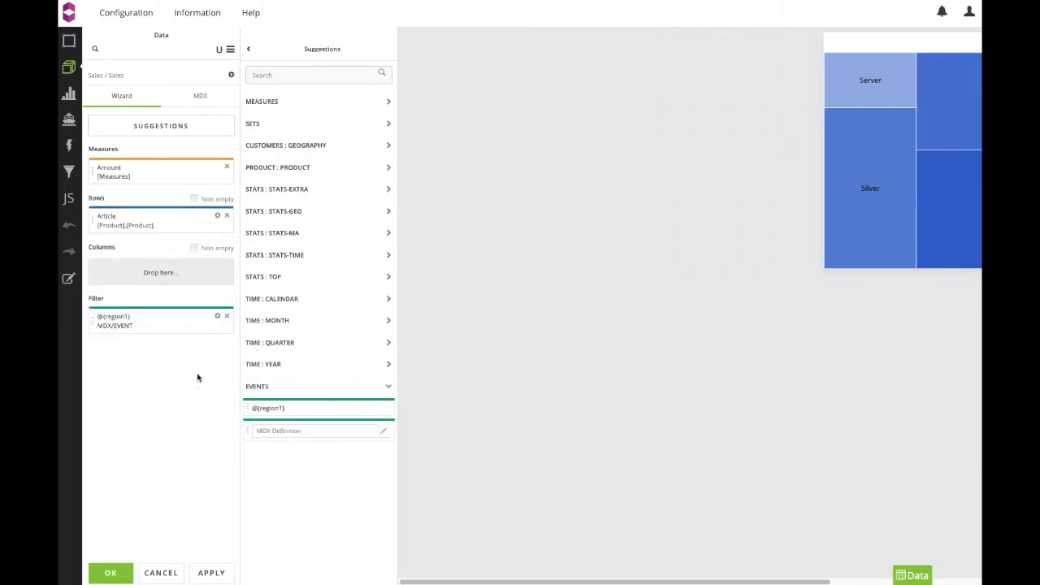
Step: Set the upper treemap's header title to @{region1} and accept the widget changes
click(70, 42)
click(116, 83)
click(121, 114)
click(114, 571)
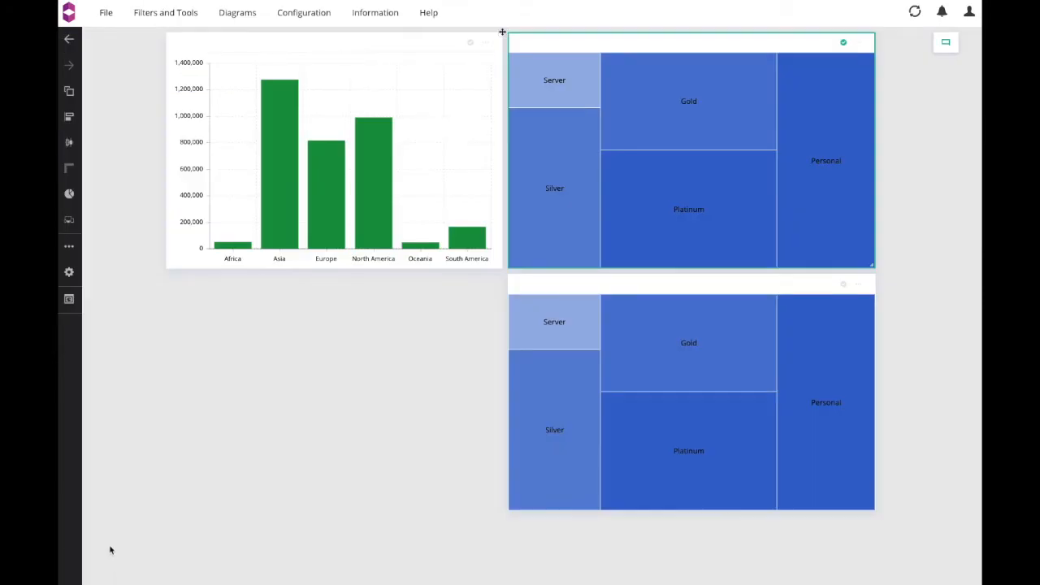
Step: Preview the dashboard, choose North America in the bar chart to test the row event, and return to editing
click(70, 299)
click(346, 202)
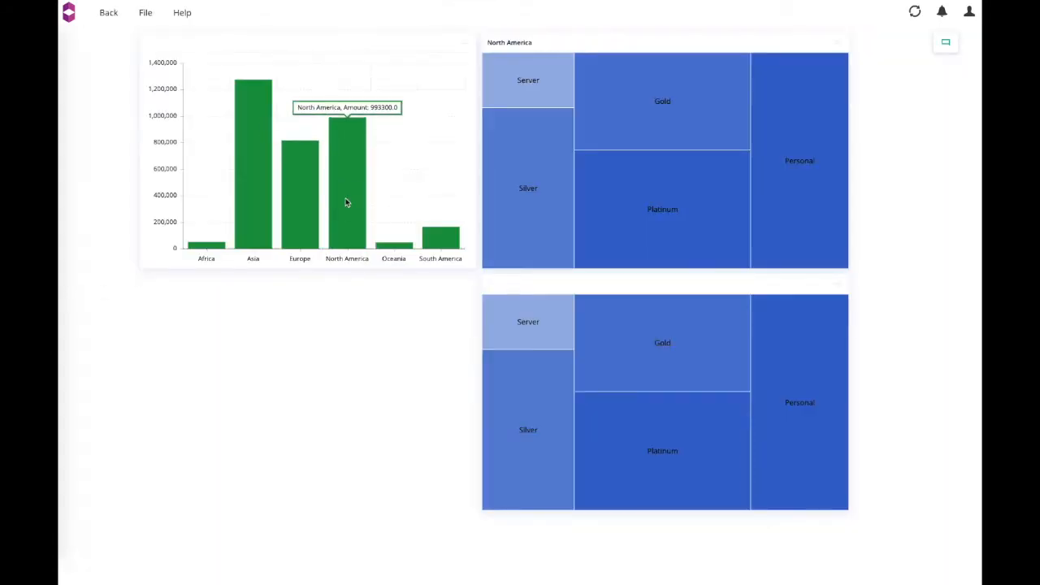
click(108, 12)
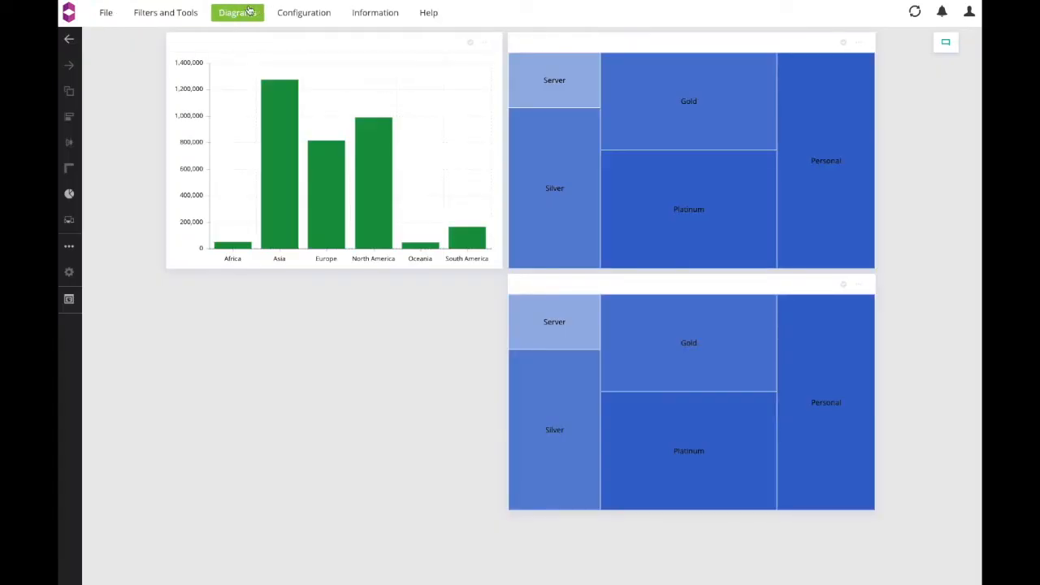
Step: Add a second Serial chart beside the lower treemap and enlarge it to match the treemap's height
click(223, 11)
click(249, 55)
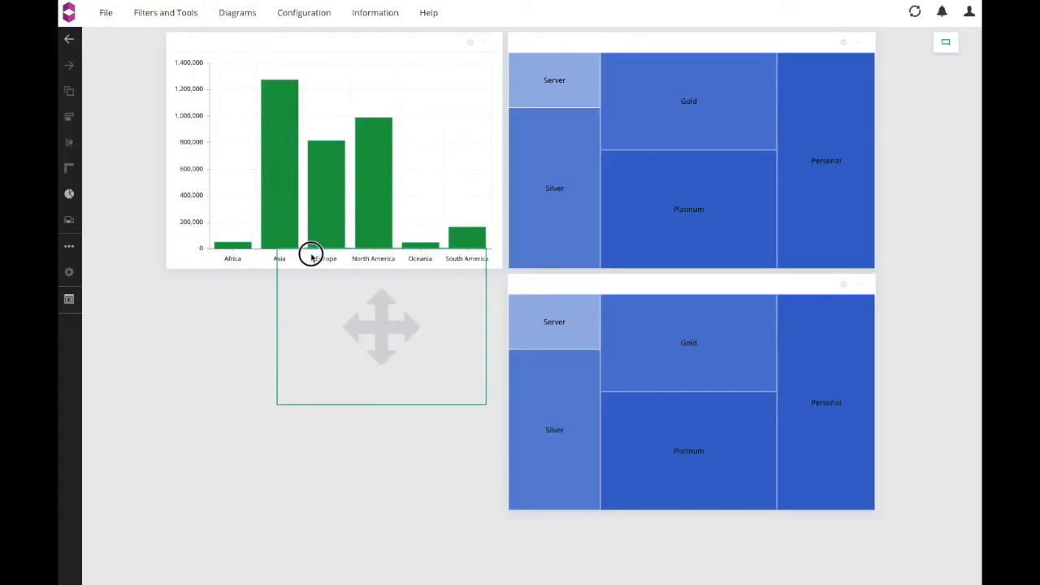
click(325, 280)
drag(287, 436, 166, 512)
Step: Configure the second chart's data with Amount as the measure and the Region level on rows, and apply it
double_click(330, 384)
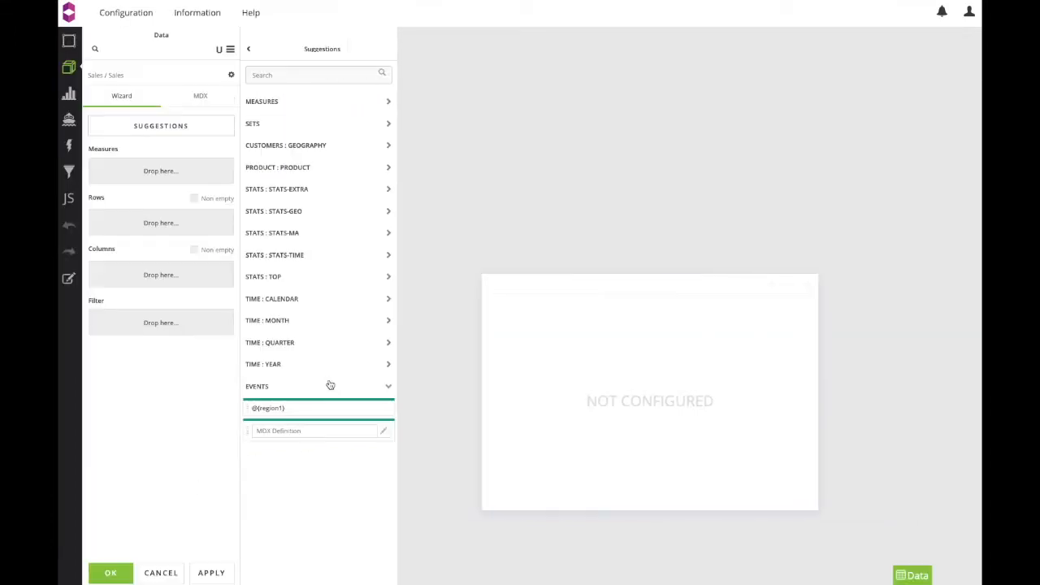
click(260, 104)
drag(262, 126, 191, 173)
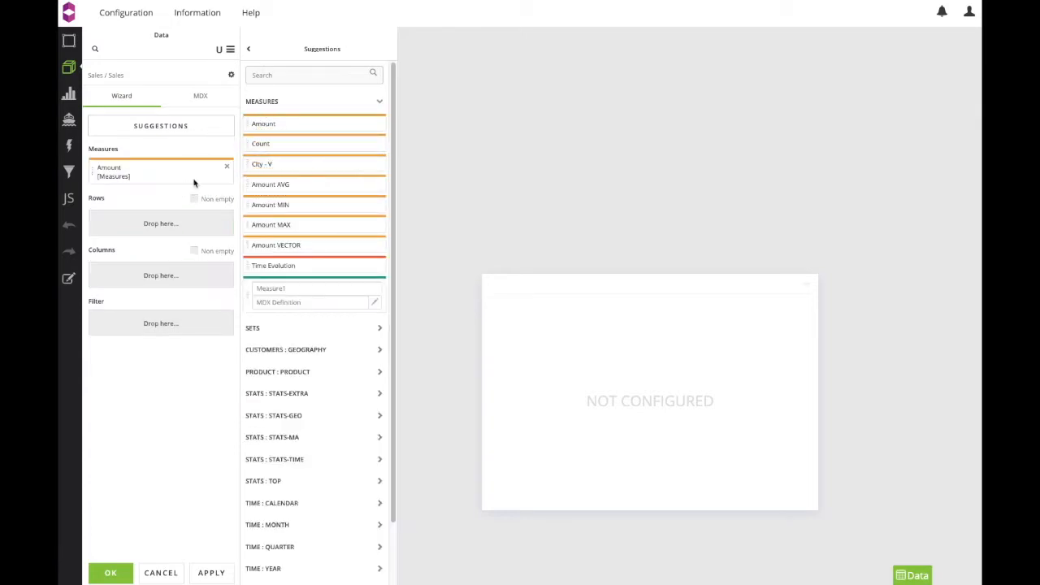
click(269, 351)
drag(279, 412, 134, 226)
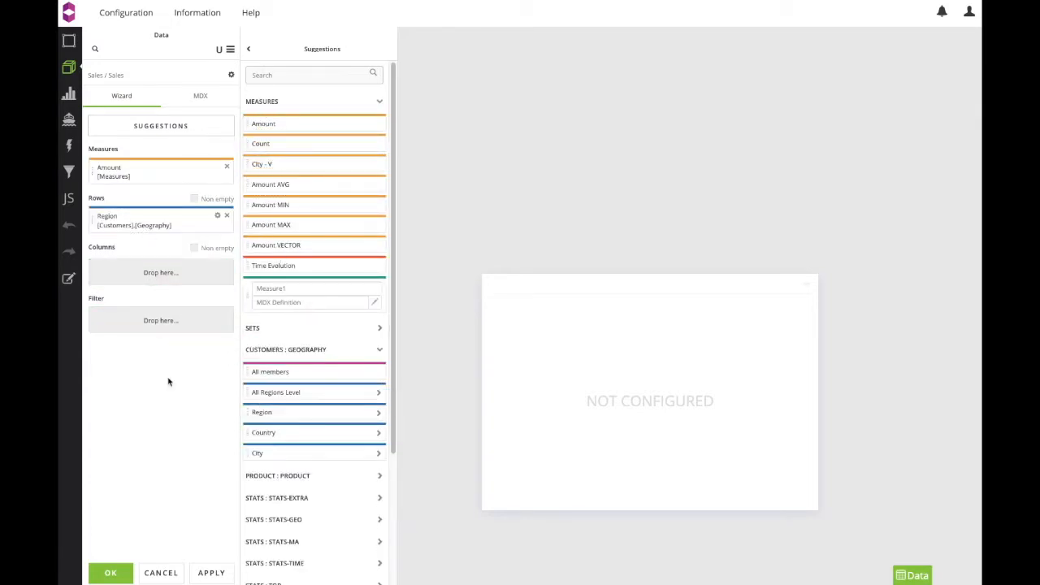
click(211, 574)
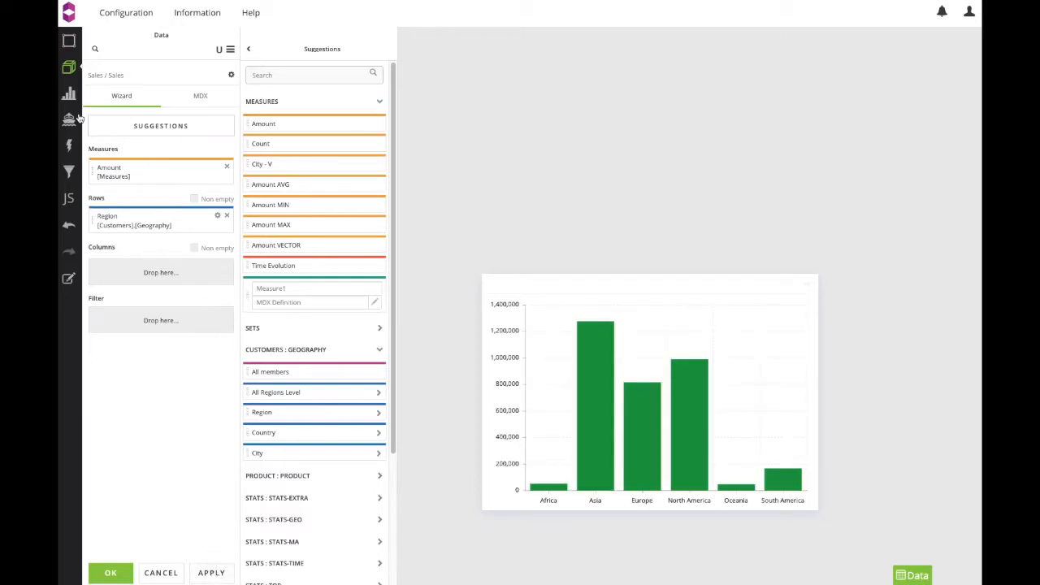
Step: Name the lower bar chart's on Selection event region2
click(66, 146)
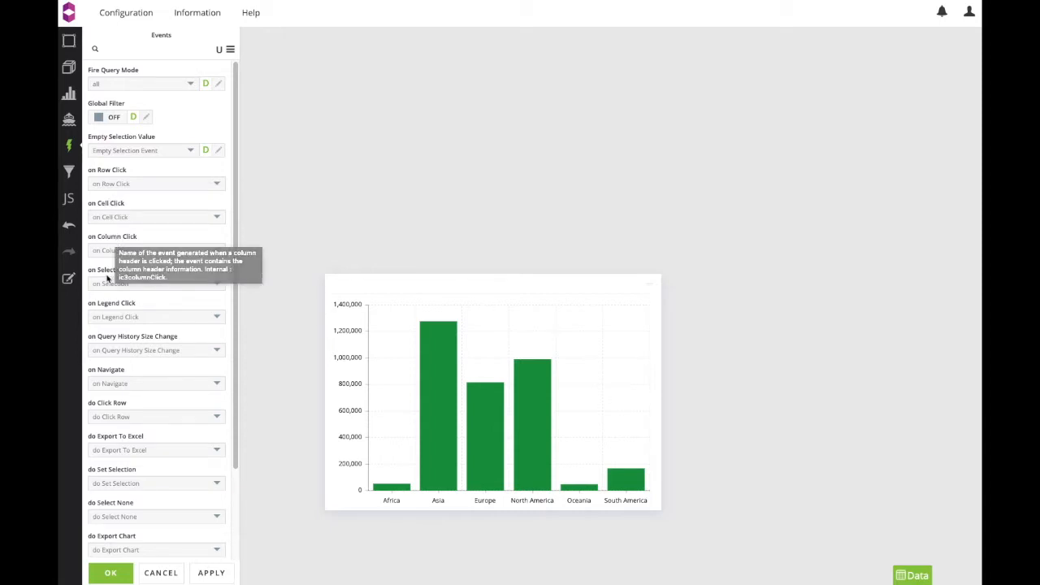
click(124, 284)
text(region2)
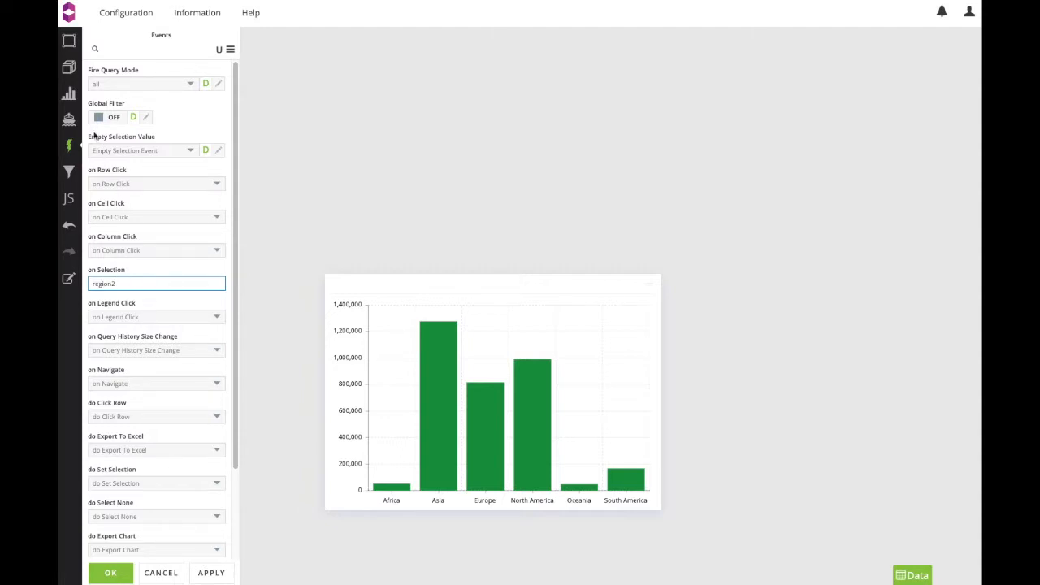
Step: Set the lower bar chart's click behavior to Selection, review its selection rendering options, and accept the changes
click(69, 119)
click(107, 84)
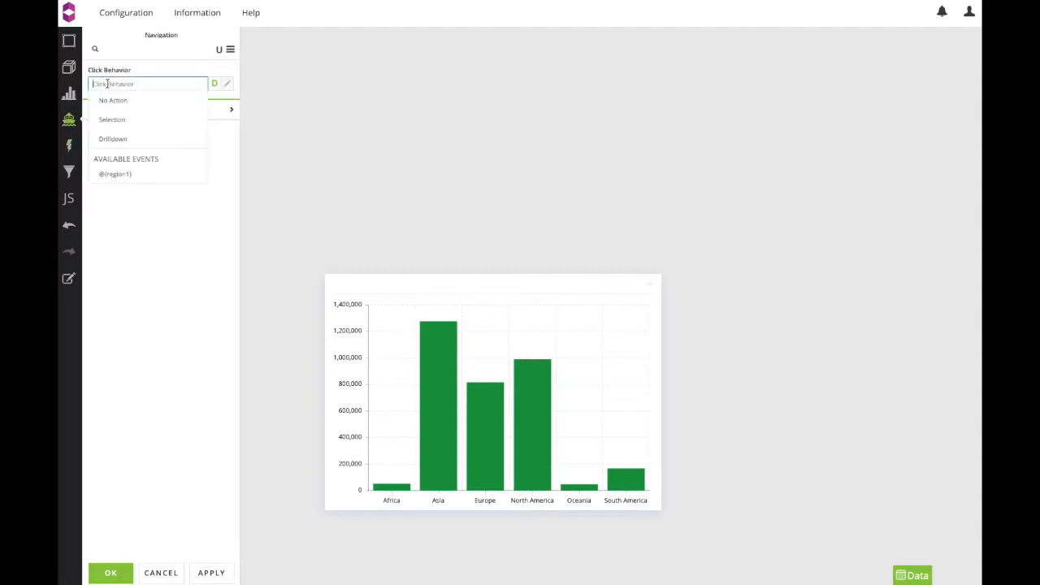
click(114, 117)
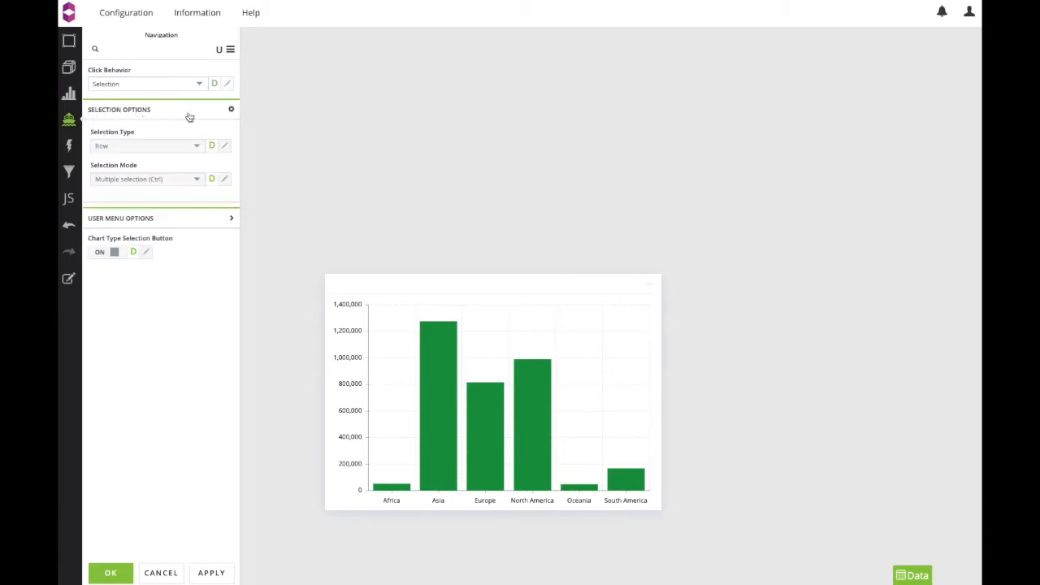
click(231, 110)
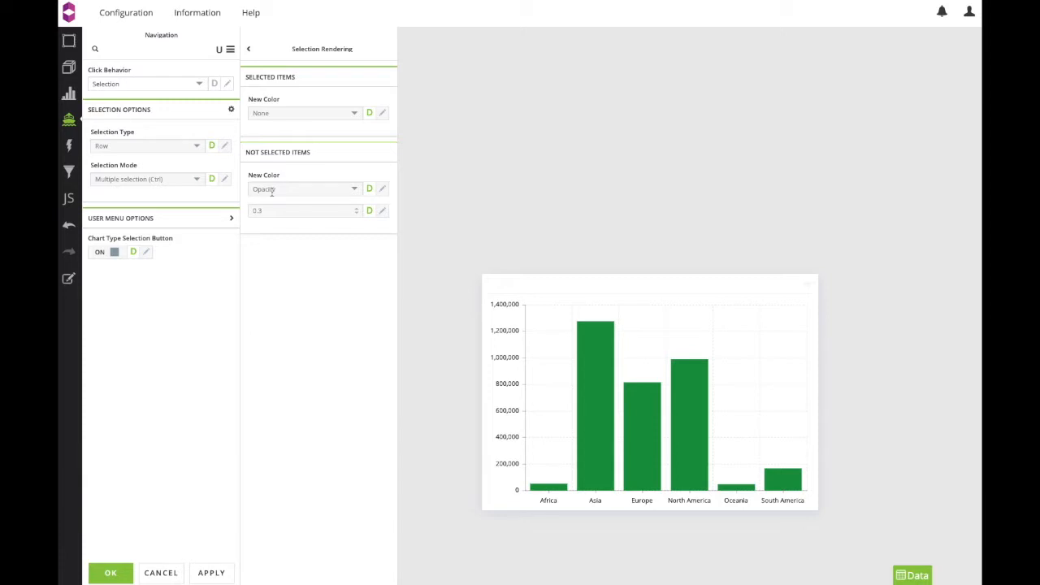
click(128, 575)
Step: Add the @{region2} event as a data filter on the lower treemap
click(860, 285)
click(879, 292)
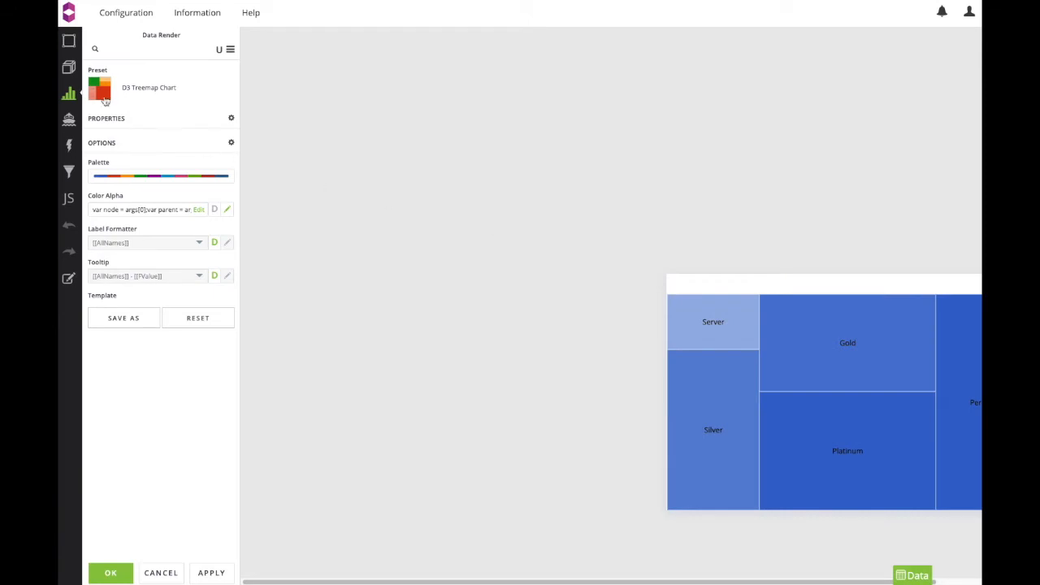
click(65, 71)
click(174, 323)
drag(312, 419, 179, 382)
Step: Set the lower treemap's header title to "Sales for @{region2}" and accept the widget changes
click(73, 41)
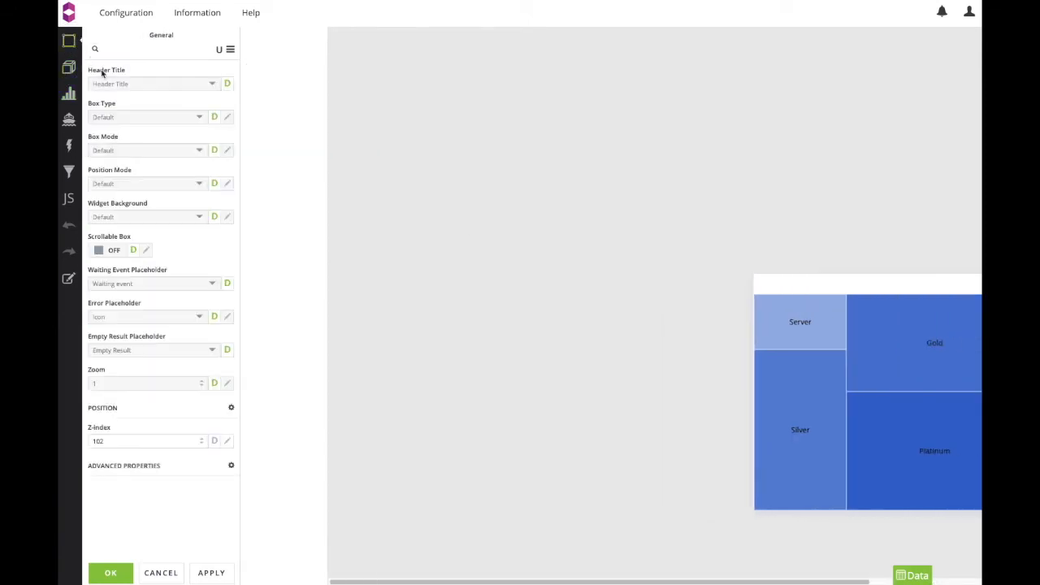
click(112, 81)
click(118, 134)
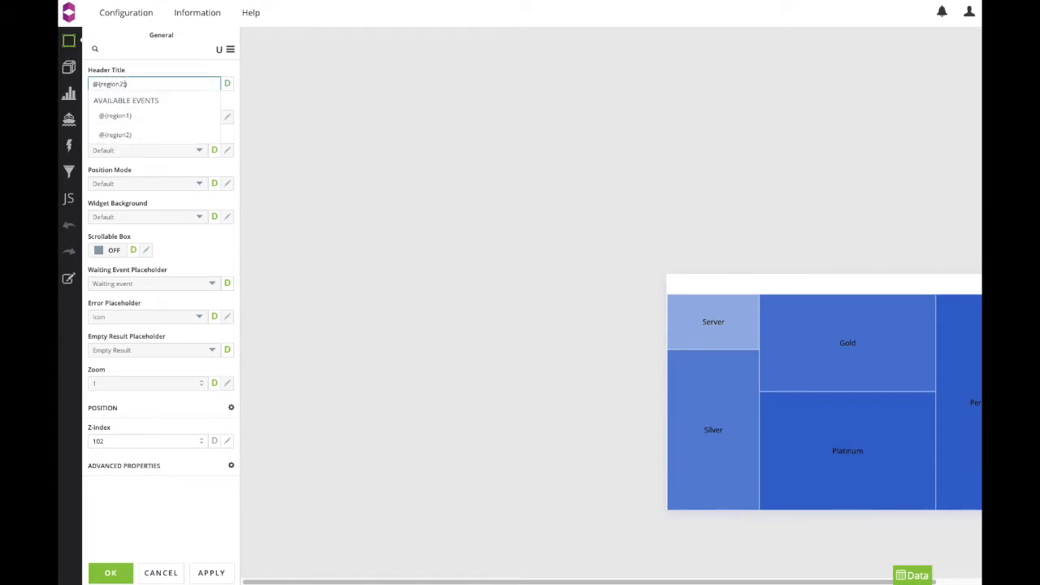
text(ales for)
click(121, 134)
click(122, 570)
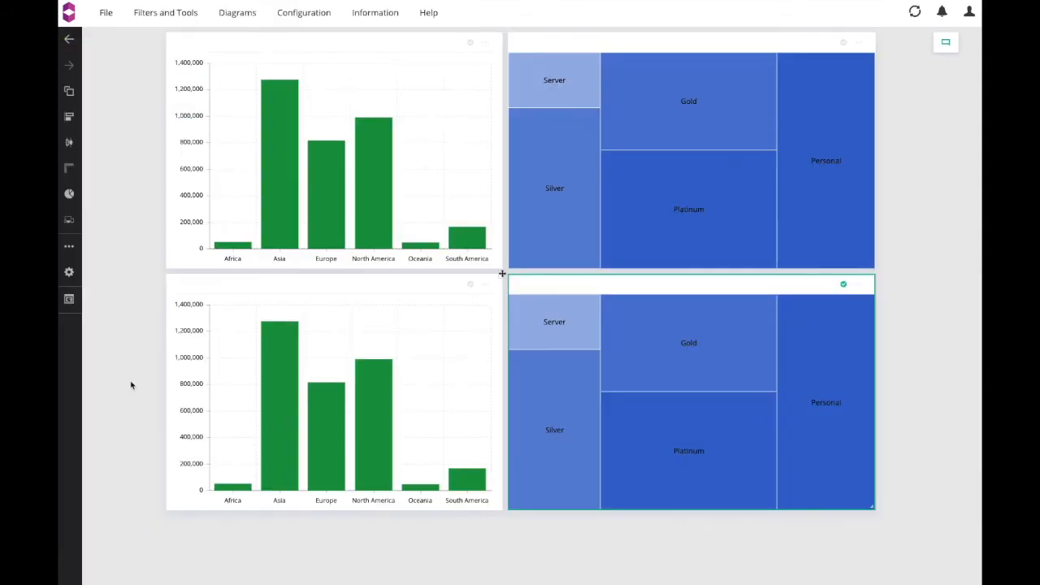
Step: Preview the dashboard and test the lower bar chart's selection with North America, Europe and Asia
click(67, 303)
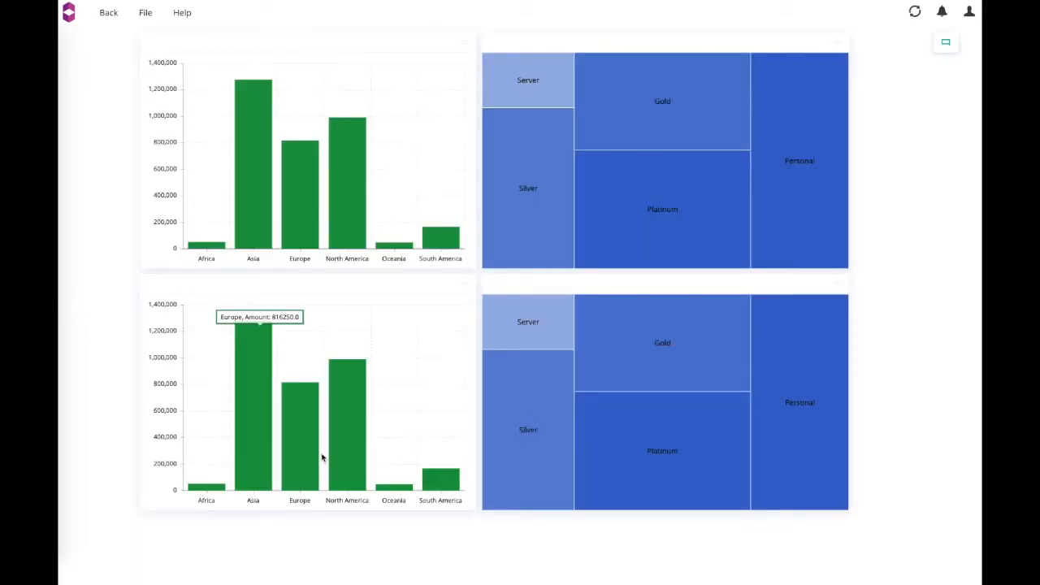
click(346, 427)
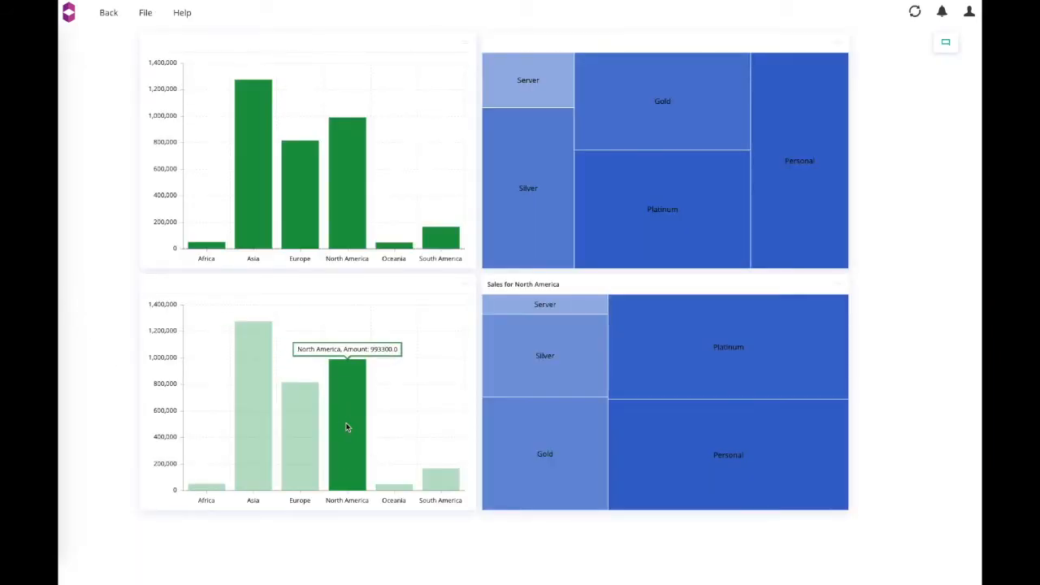
click(301, 444)
click(248, 433)
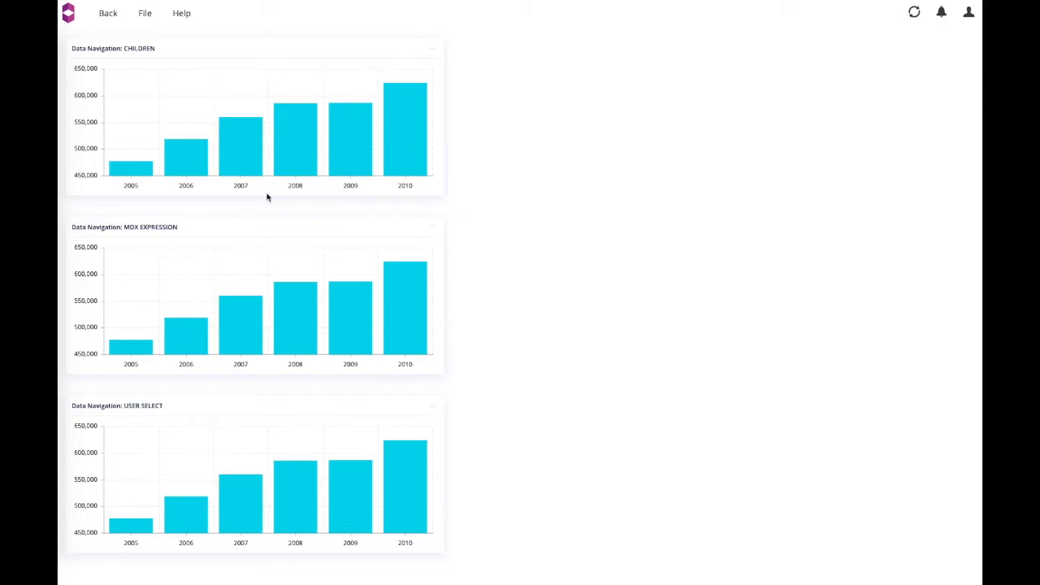
Step: Test drilldowns to 2008, Q3 2008 and Sep 2008 in the CHILDREN chart, and to 2008 and Europe in the MDX EXPRESSION chart
click(288, 150)
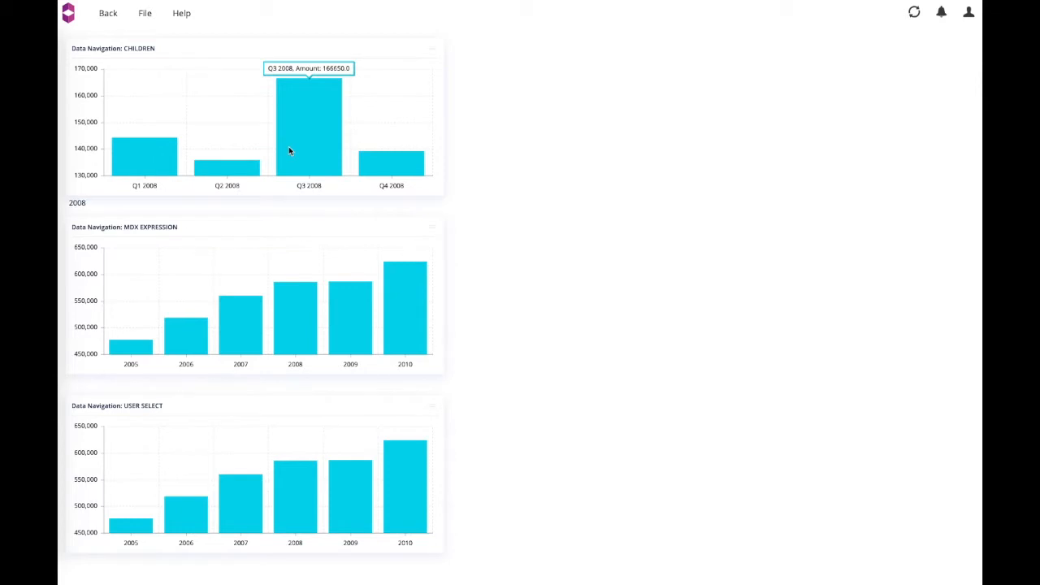
click(299, 138)
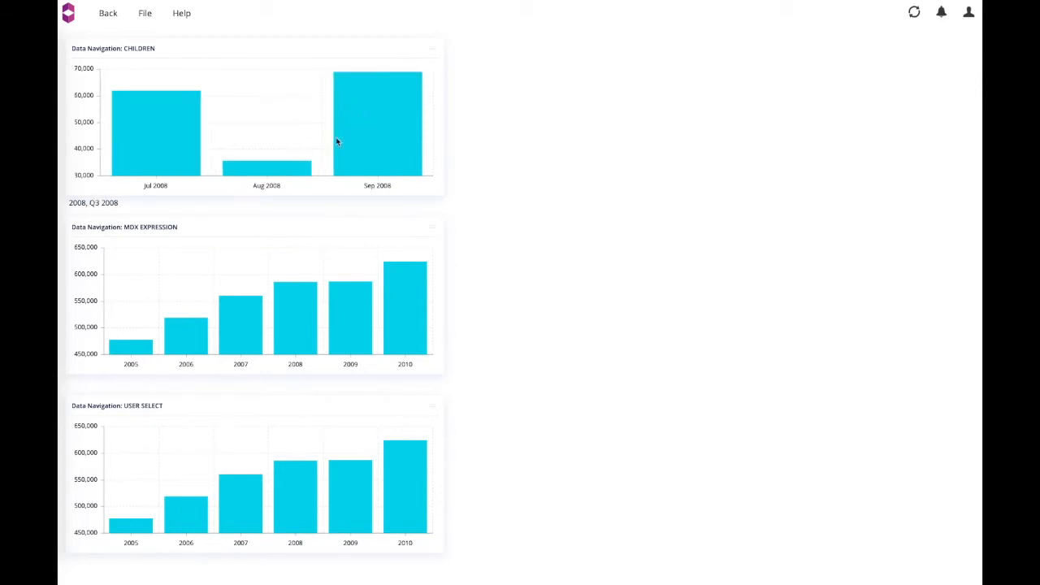
click(390, 142)
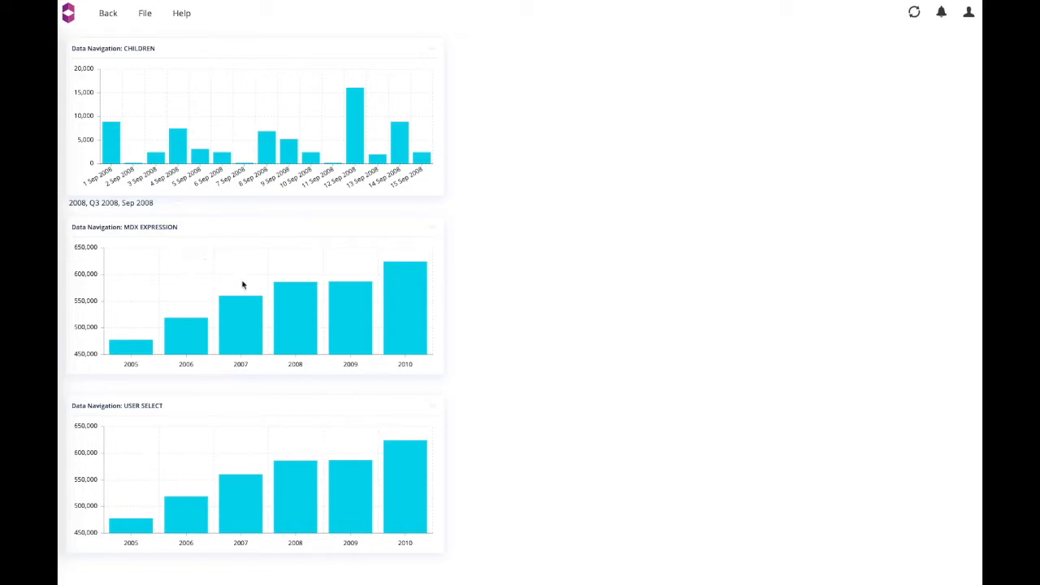
click(293, 326)
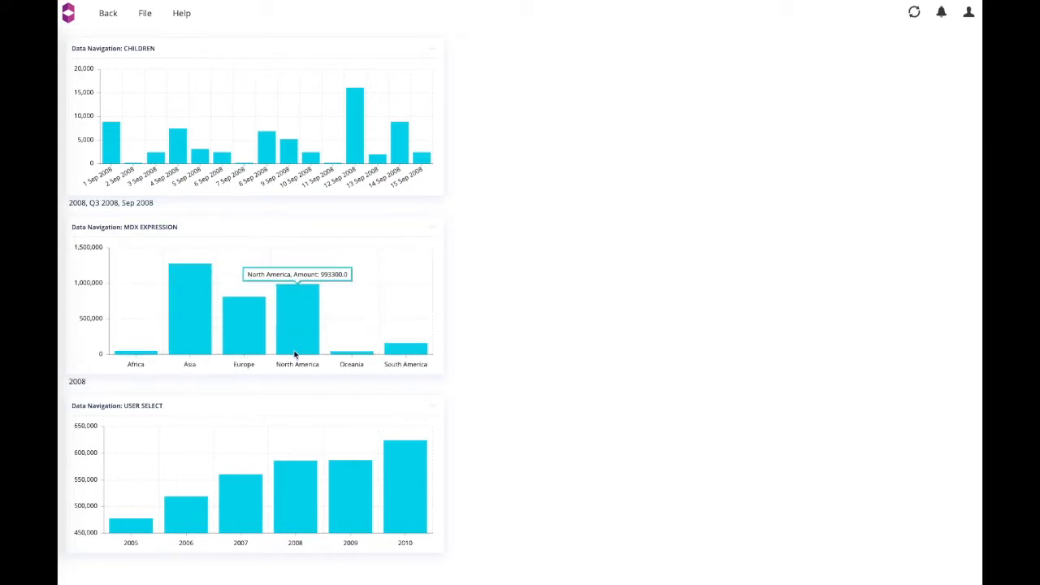
click(244, 341)
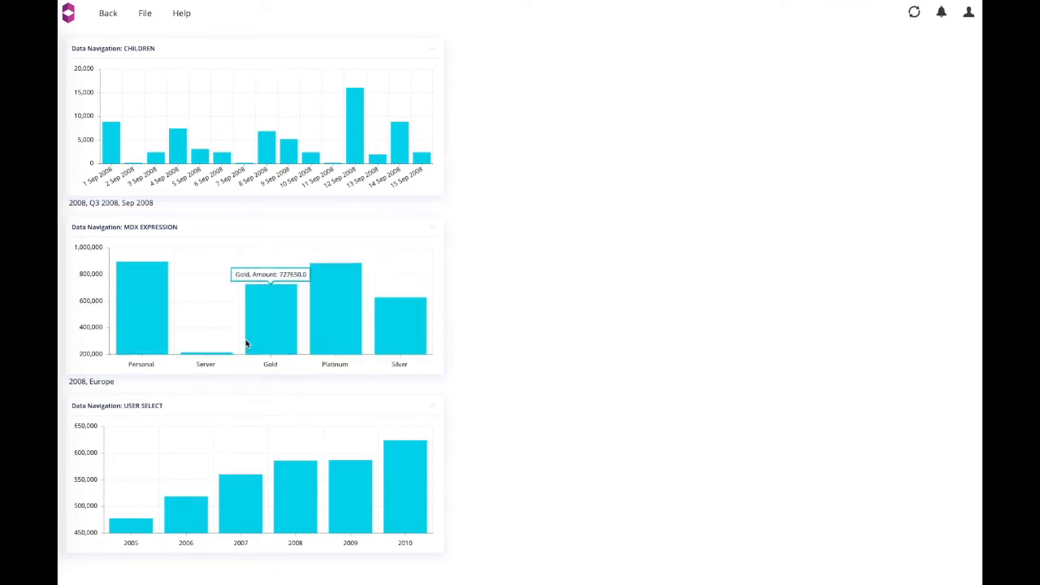
Step: Test the USER SELECT chart by drilling 2010 down by Month and choosing a further drilldown level for Sep
right_click(405, 458)
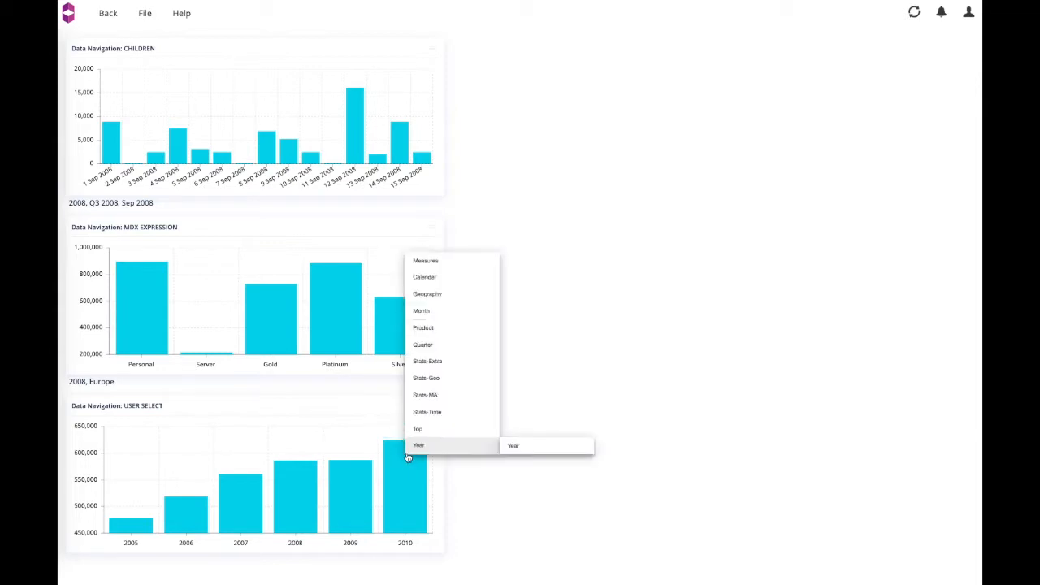
click(458, 315)
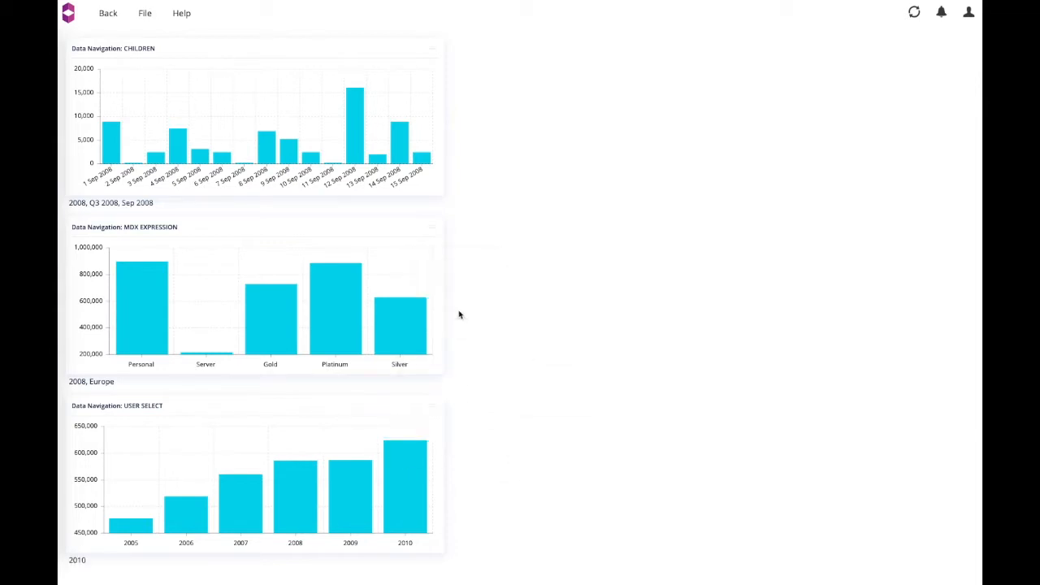
right_click(337, 481)
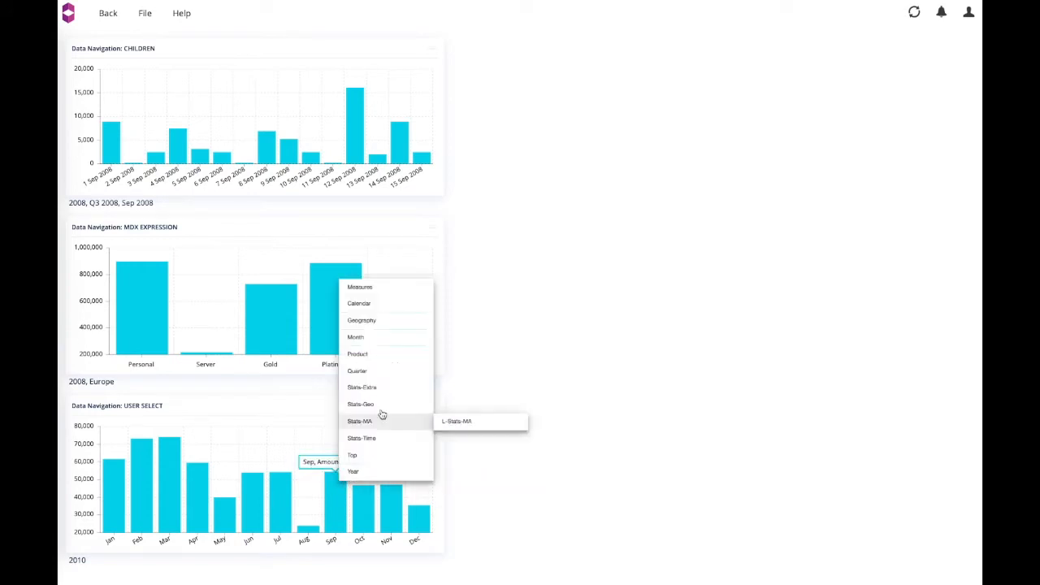
mouse_move(398, 323)
click(460, 355)
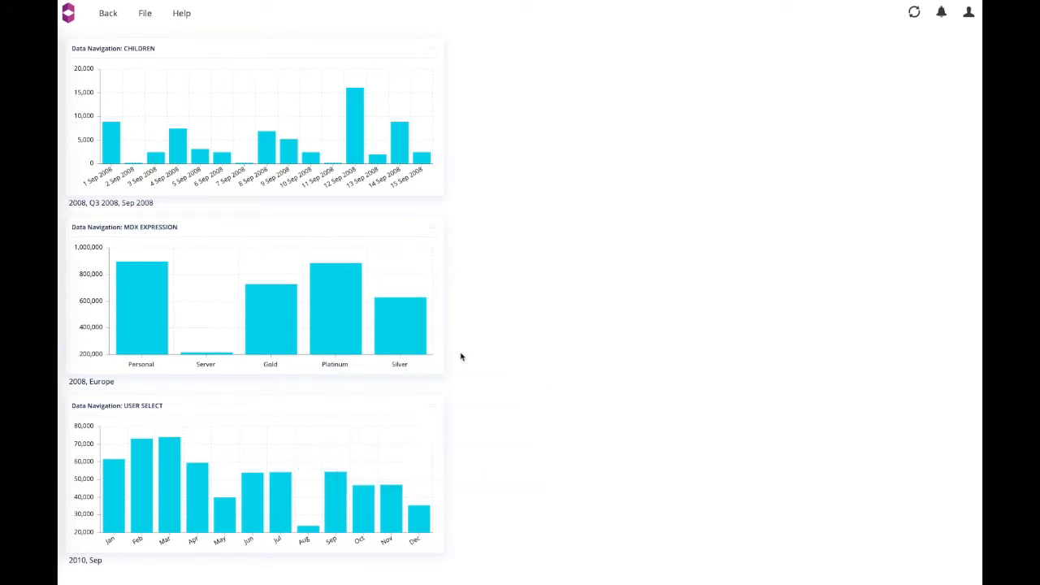
mouse_move(428, 510)
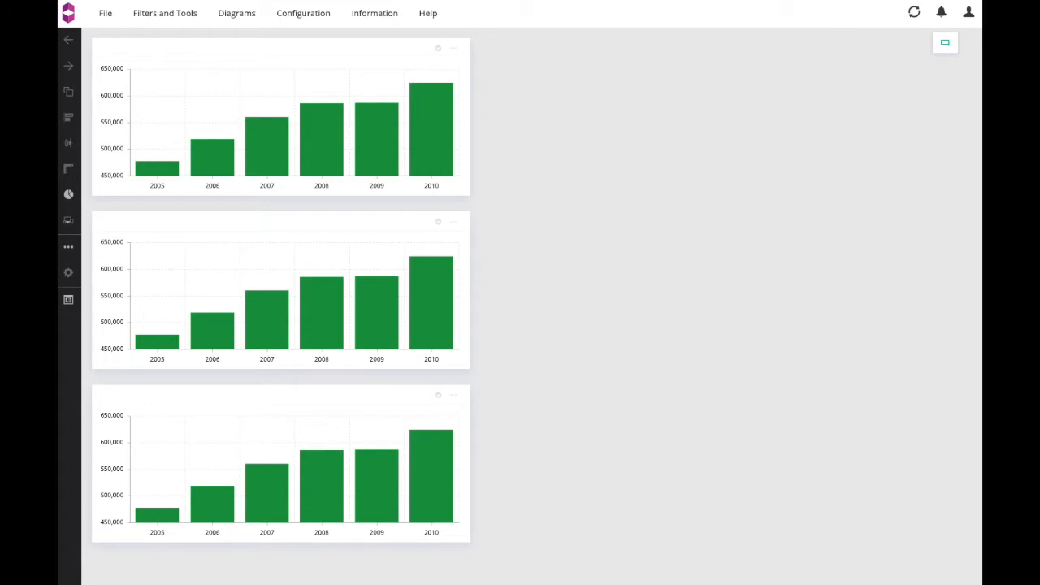
Step: Open the upper bar chart for editing and examine the Time : Calendar hierarchy levels among its data suggestions
click(454, 48)
click(483, 56)
click(69, 69)
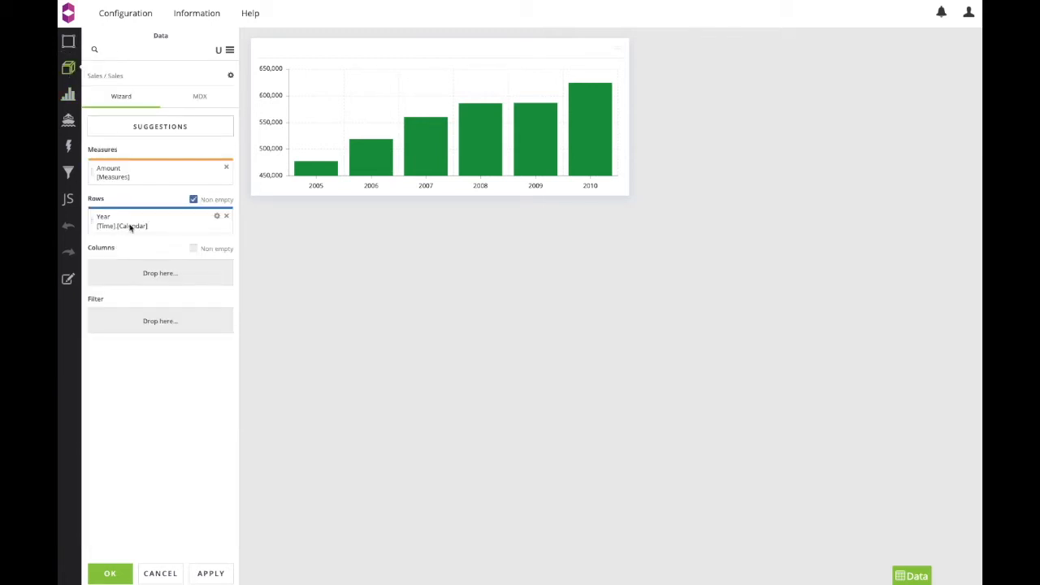
click(148, 127)
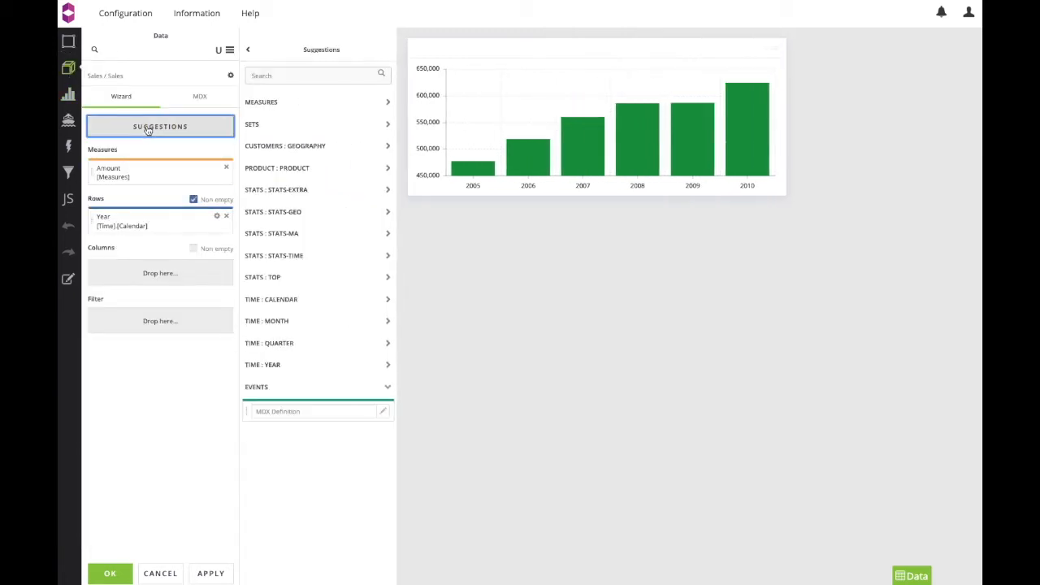
click(293, 300)
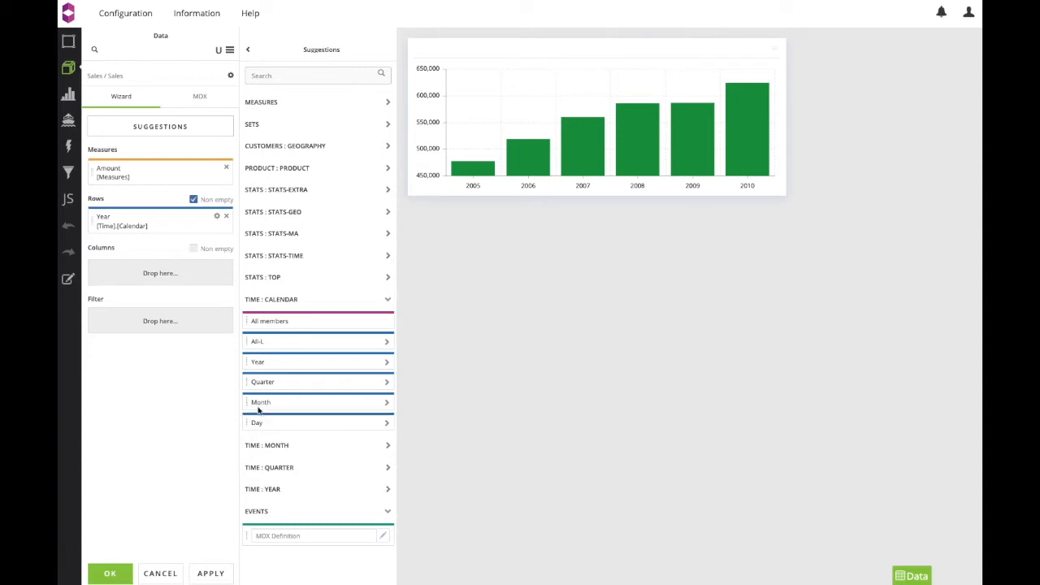
Step: Set the upper chart's click behavior to Drilldown with the children strategy, accept it, and test it on 2007 and Q2 2007
click(71, 122)
click(116, 84)
click(119, 142)
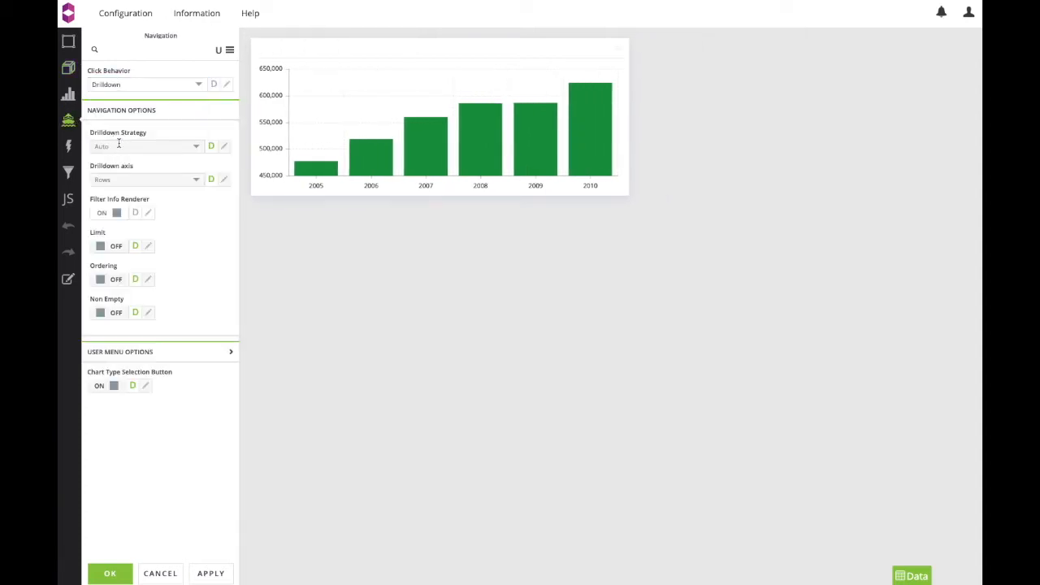
click(119, 145)
click(117, 178)
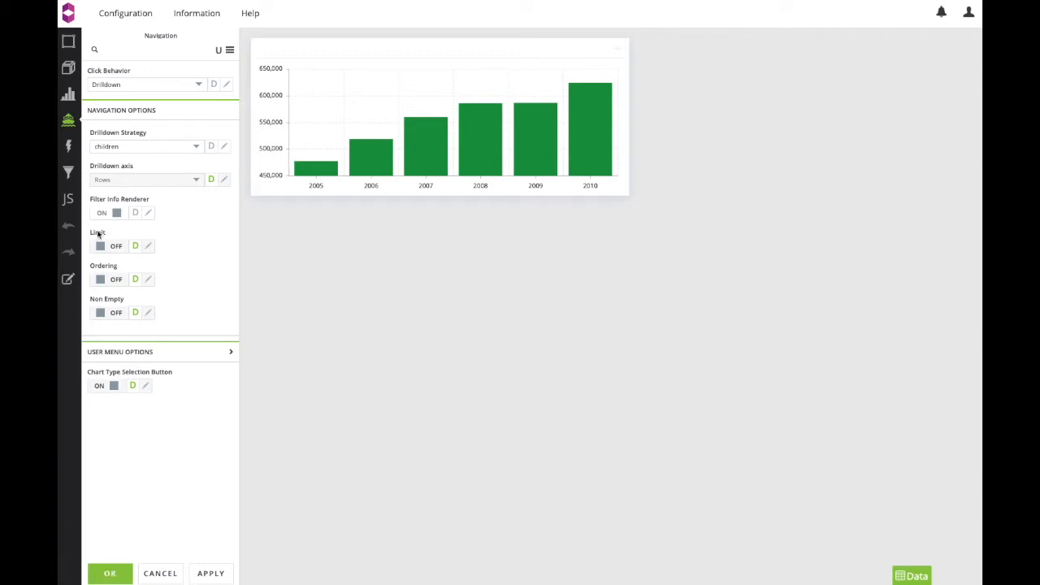
click(111, 574)
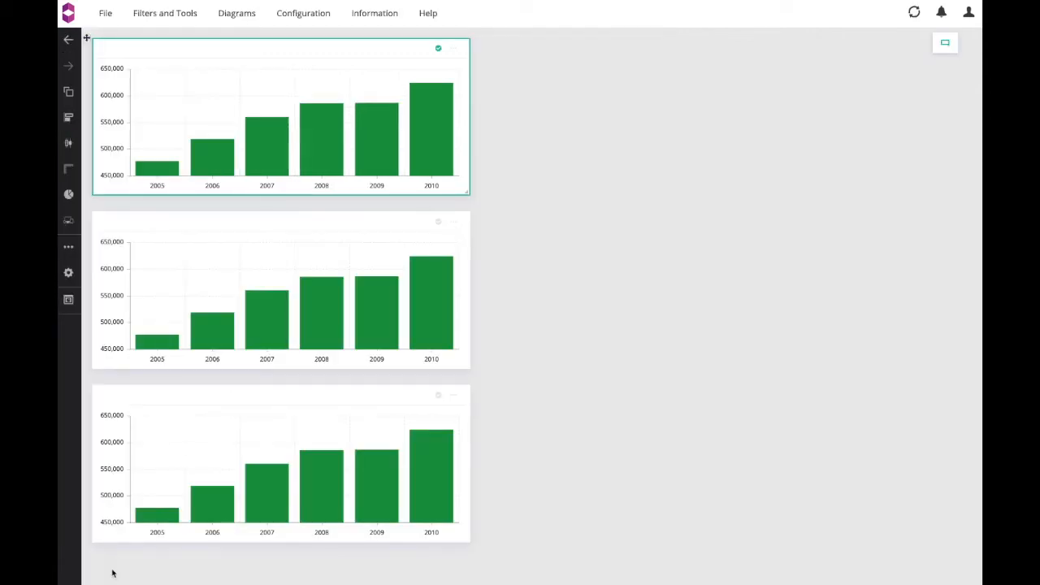
click(256, 160)
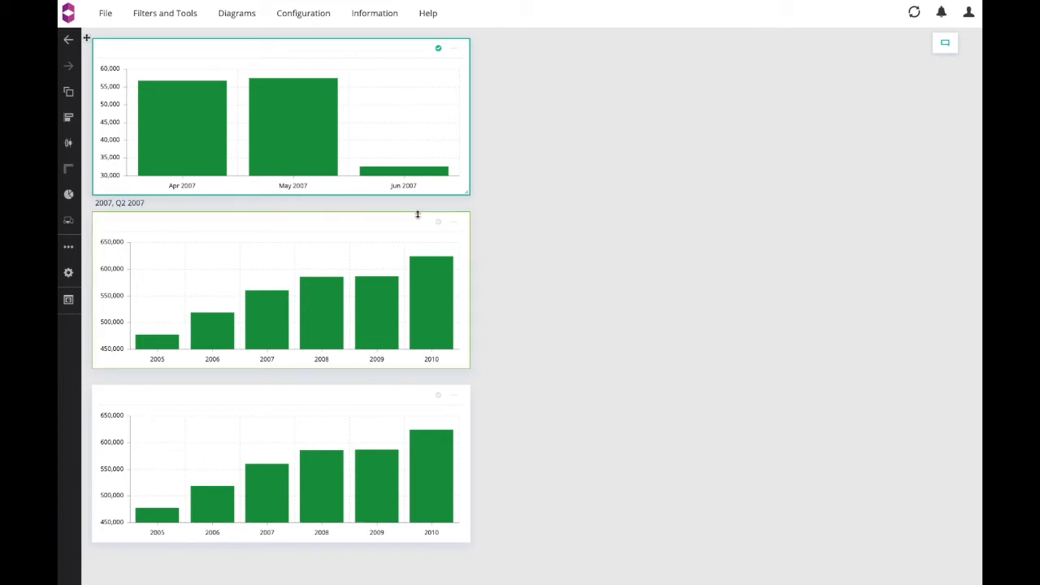
click(510, 248)
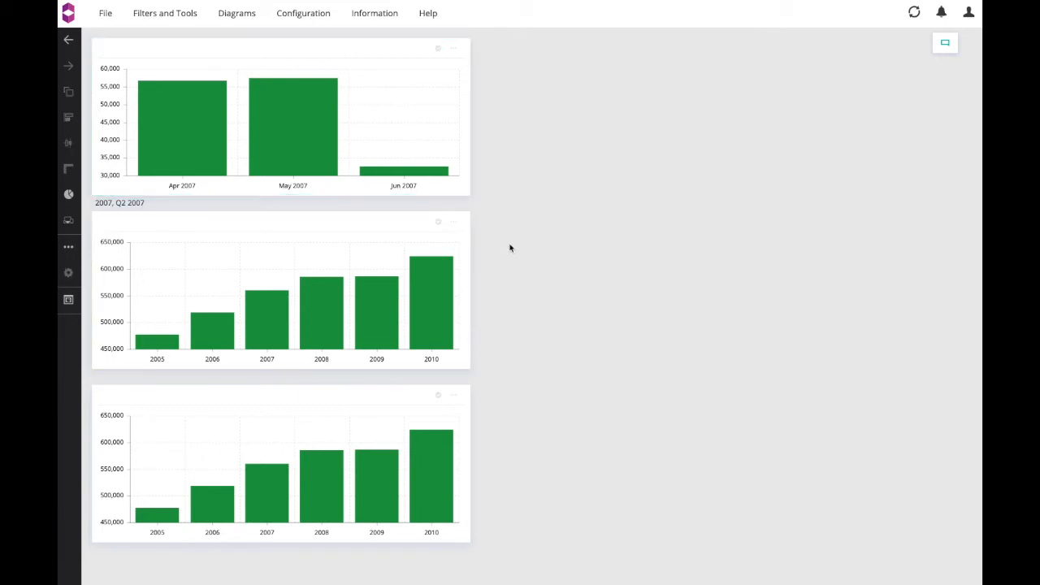
Step: Edit the middle bar chart, setting its click behavior to Drilldown and its drilldown strategy to mdxExpression
click(453, 221)
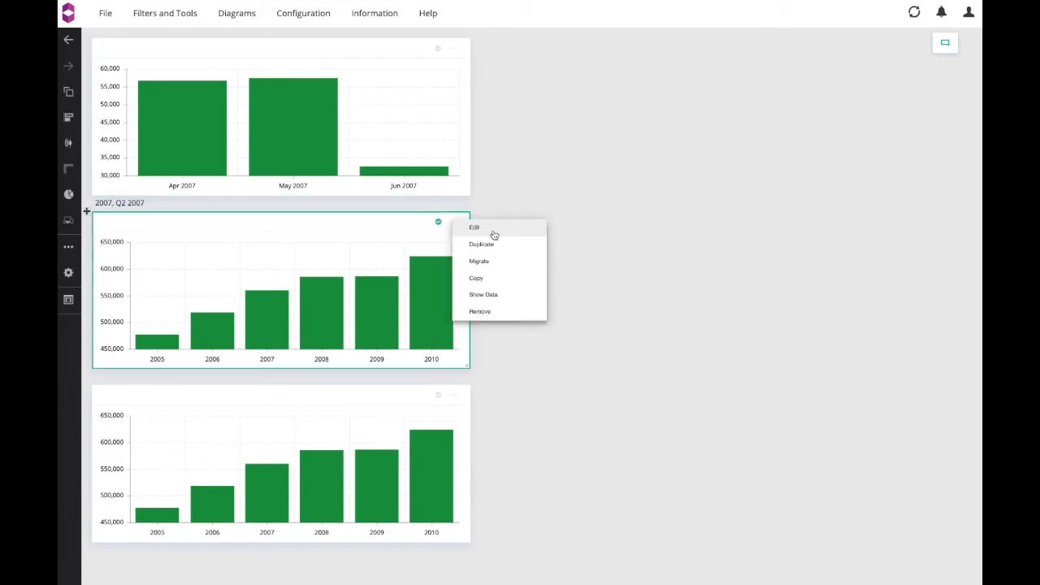
click(474, 228)
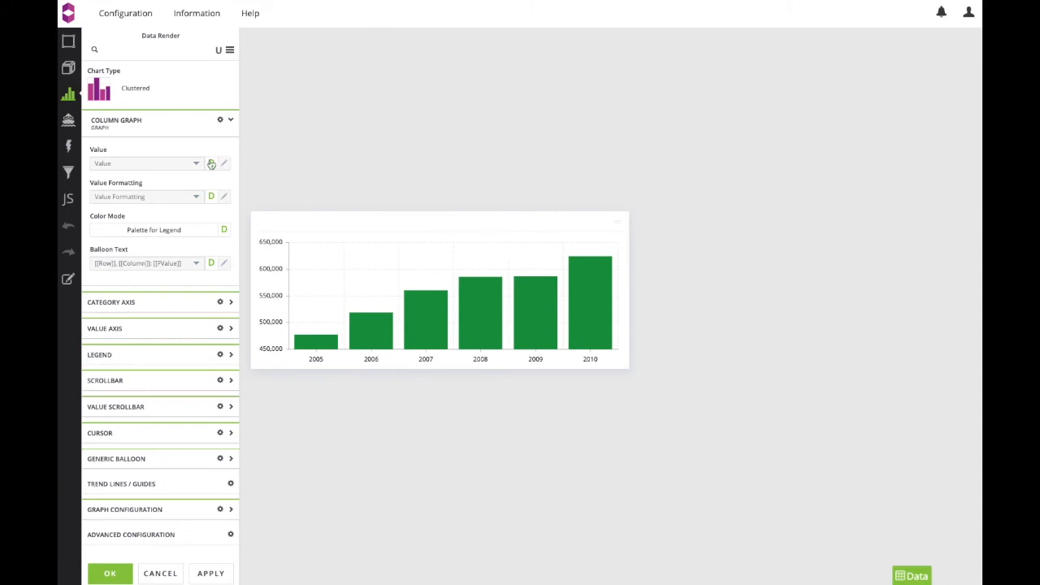
click(69, 121)
click(110, 84)
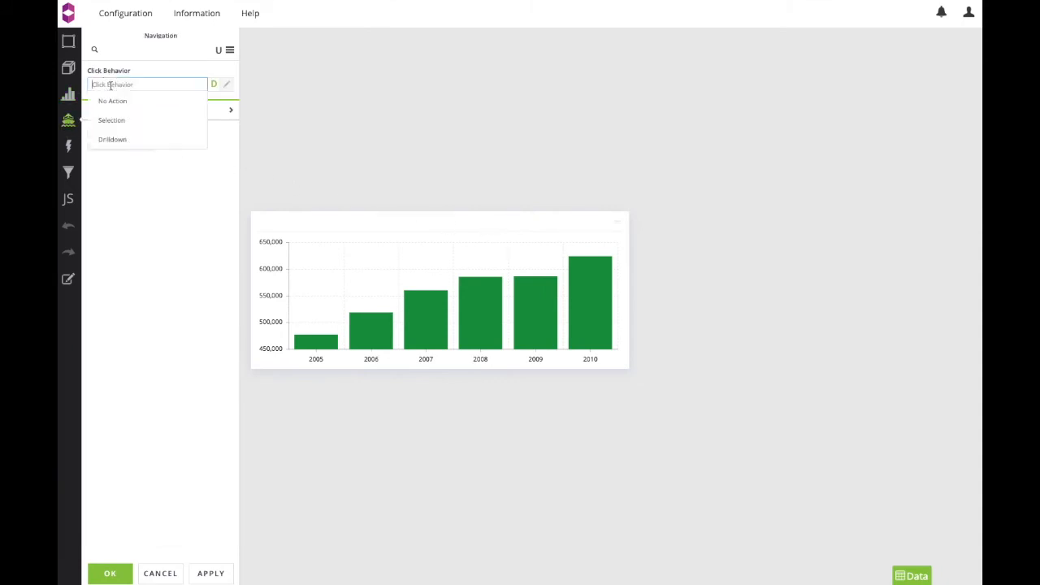
click(122, 136)
click(136, 146)
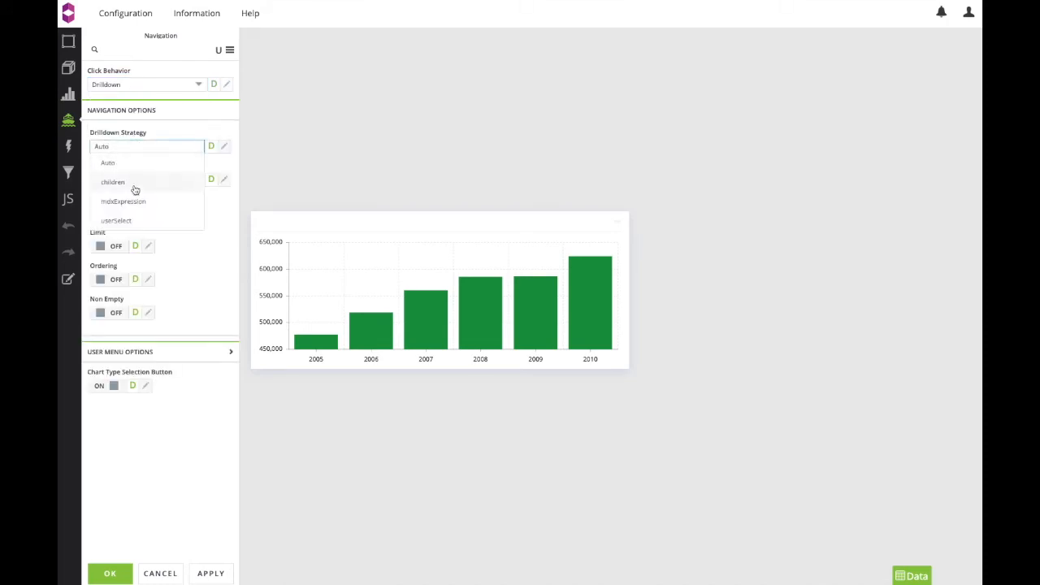
click(135, 201)
Step: Replace the middle chart's default MDX expression with the opening condition "IIF( $member.hierarchy is [Time].[Calendar],"
click(195, 213)
key(ctrl+a)
key(BackSpace)
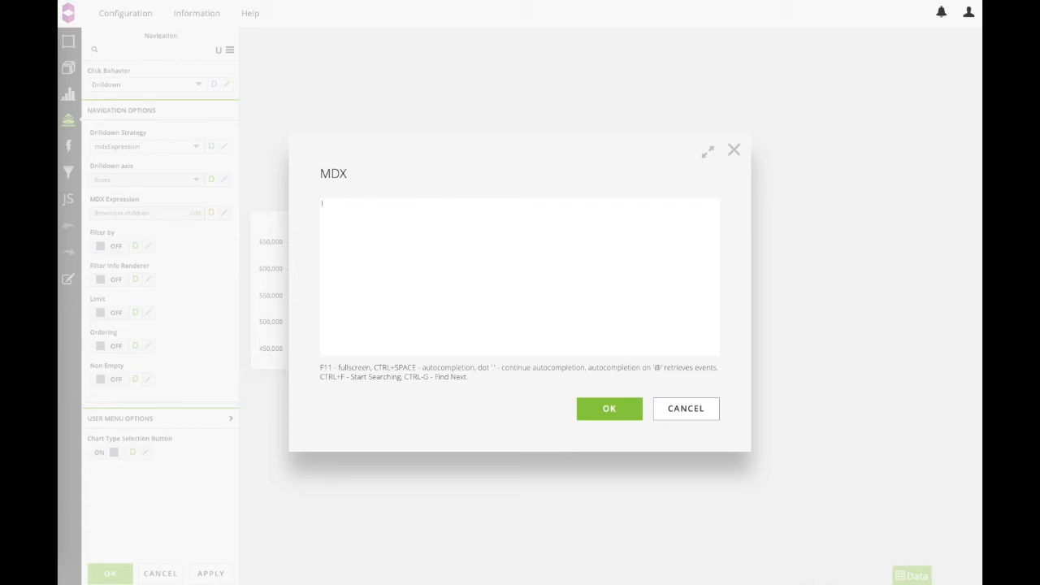
text([])
text( $member.h)
key(Down)
key(Down)
key(Down)
key(Down)
key(Down)
key(Return)
text(is [)
key(BackSpace)
key(BackSpace)
key(ctrl+space)
key(Down)
key(Down)
key(Down)
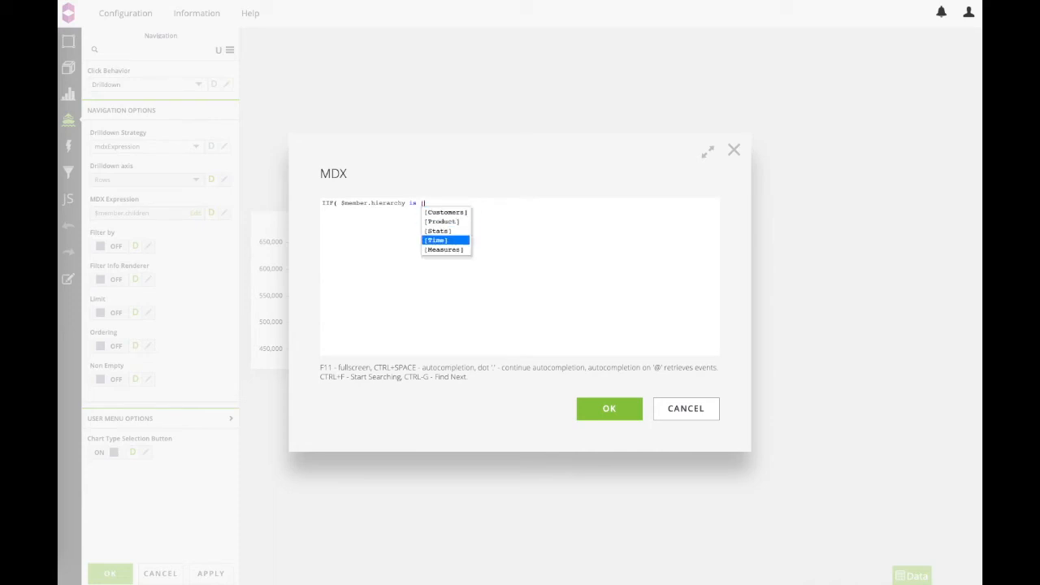
key(Return)
text(.[)
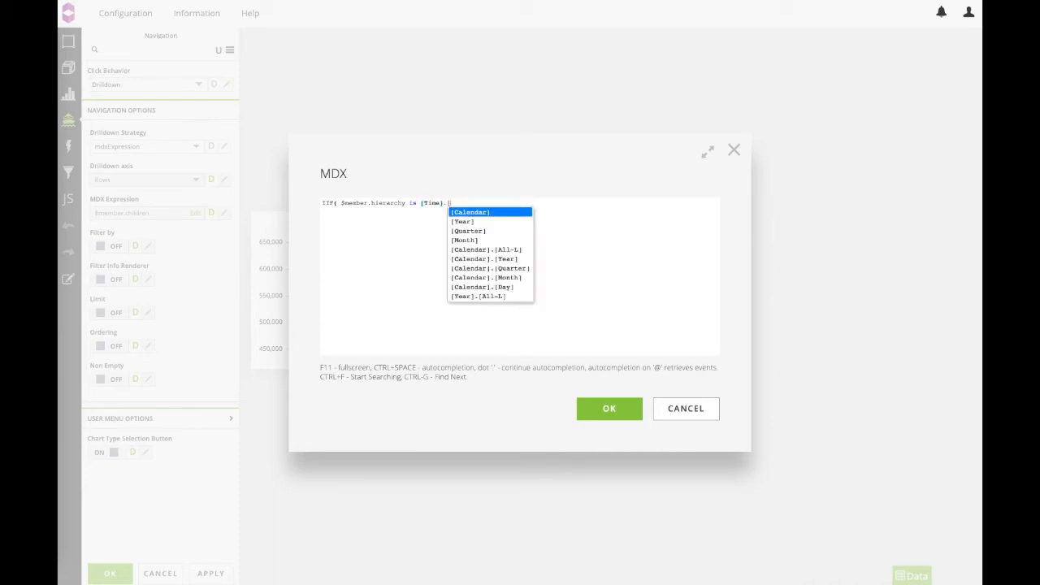
key(Return)
text(.[C)
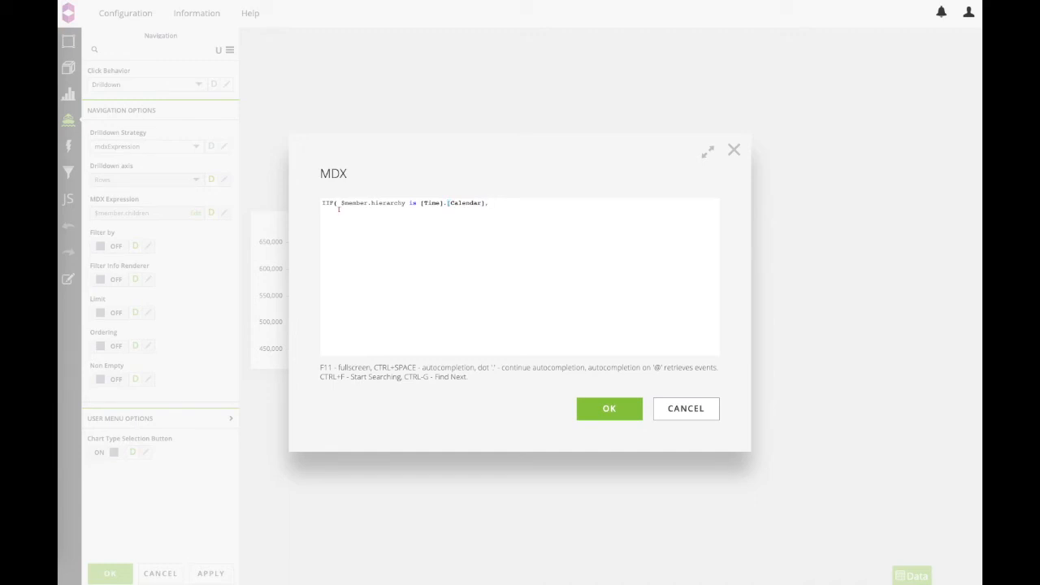
Step: Enter [Customers].[Geography].[Region] as the drilldown result for the Calendar condition
key(Down)
key(Return)
text(.[)
key(Down)
key(Down)
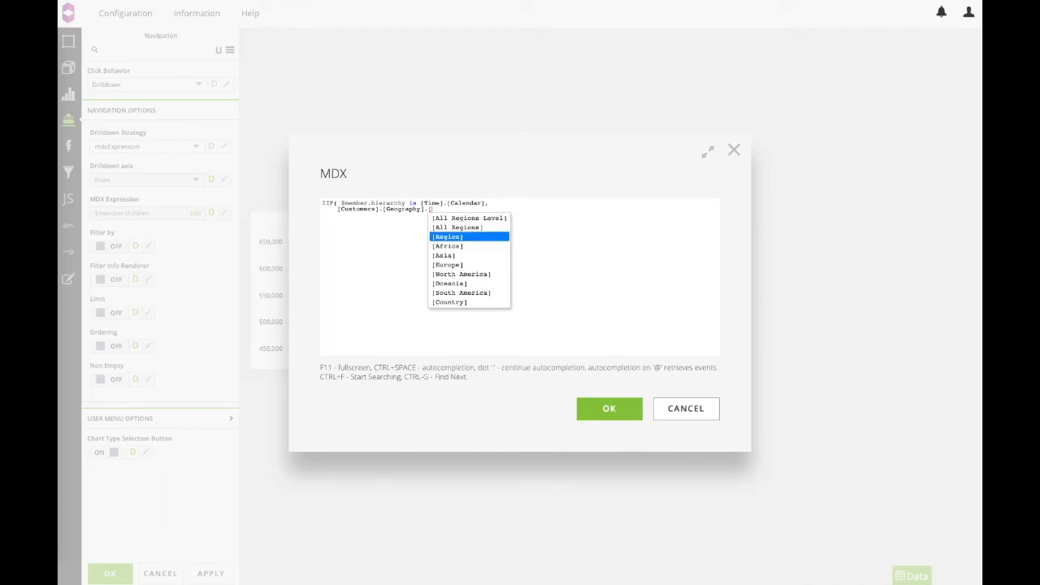
key(Return)
text(,)
key(Return)
Step: Add a nested condition "IIF( $member.hierarchy is [Customers].[Geography]" below the Region result
text(IIF( $mem)
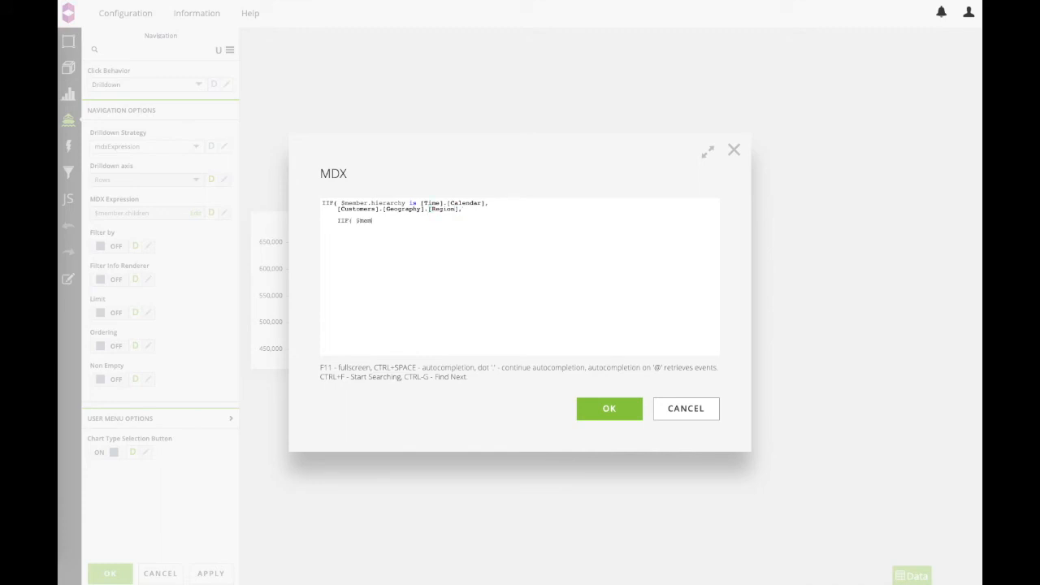
text(ber.h)
key(ctrl+space)
key(Down)
key(Down)
key(Down)
key(Down)
key(Down)
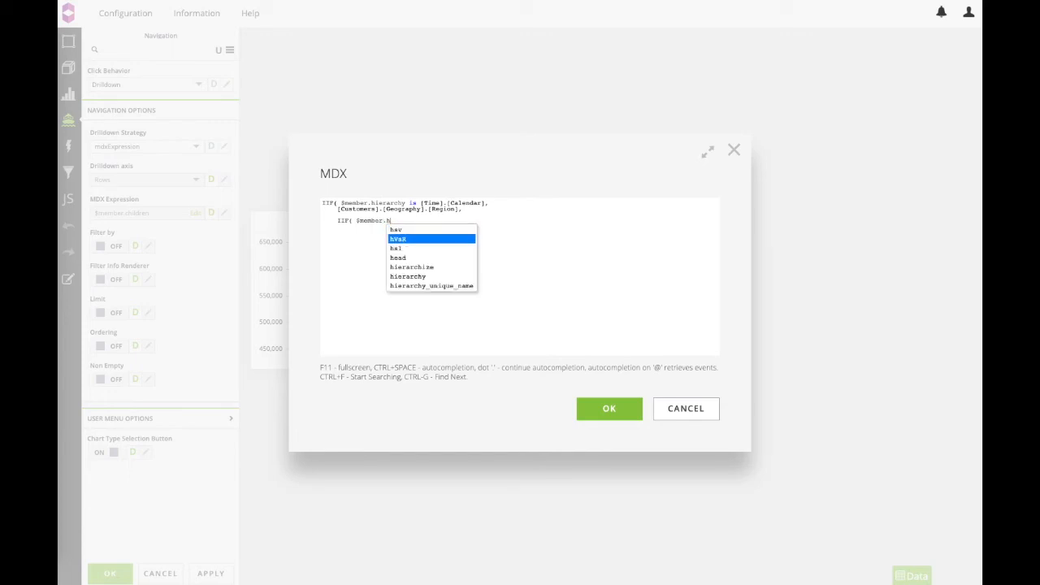
key(Return)
text(is [)
key(BackSpace)
key(ctrl+space)
key(Return)
text(.[)
key(ctrl+space)
key(Return)
Step: Enter [Product].[Product].[Article] as the drilldown result for the Geography condition
text(,[Pro)
key(ctrl+space)
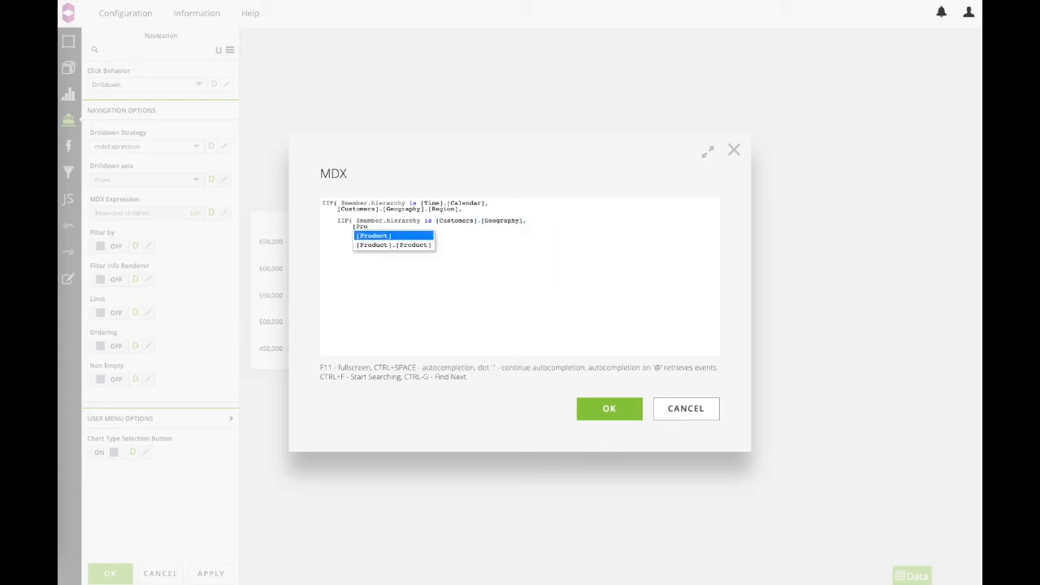
key(Down)
key(Return)
text(.)
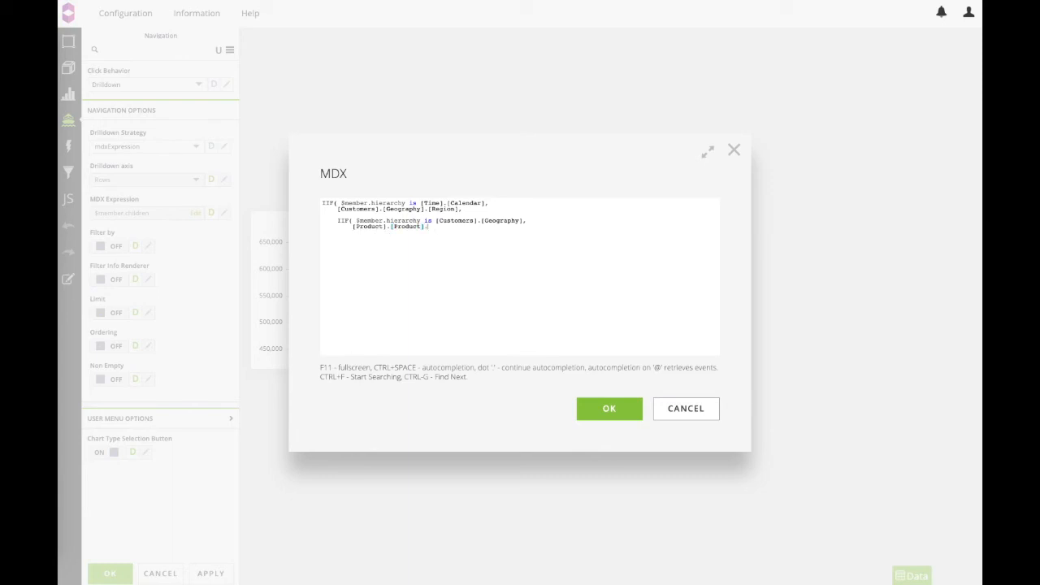
key(Down)
key(Down)
key(Down)
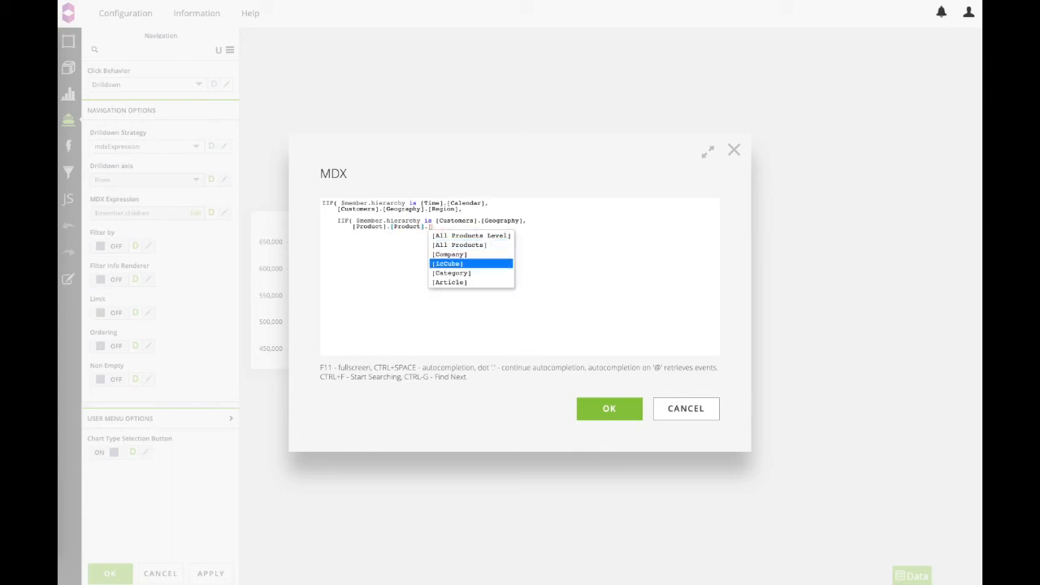
key(Return)
text(,)
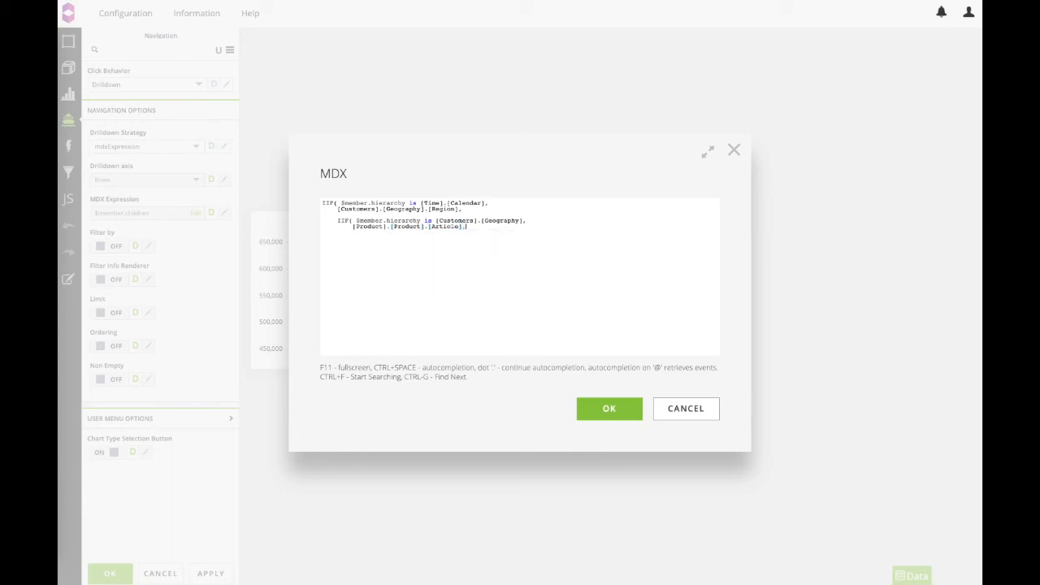
Step: Finish the MDX expression with ic3drilldownStop as the fallback, close the brackets, and accept the expression and the widget changes
text(ic)
key(ctrl+space)
text(3drilldownStop)
key(Return)
key(Return)
text())
click(616, 411)
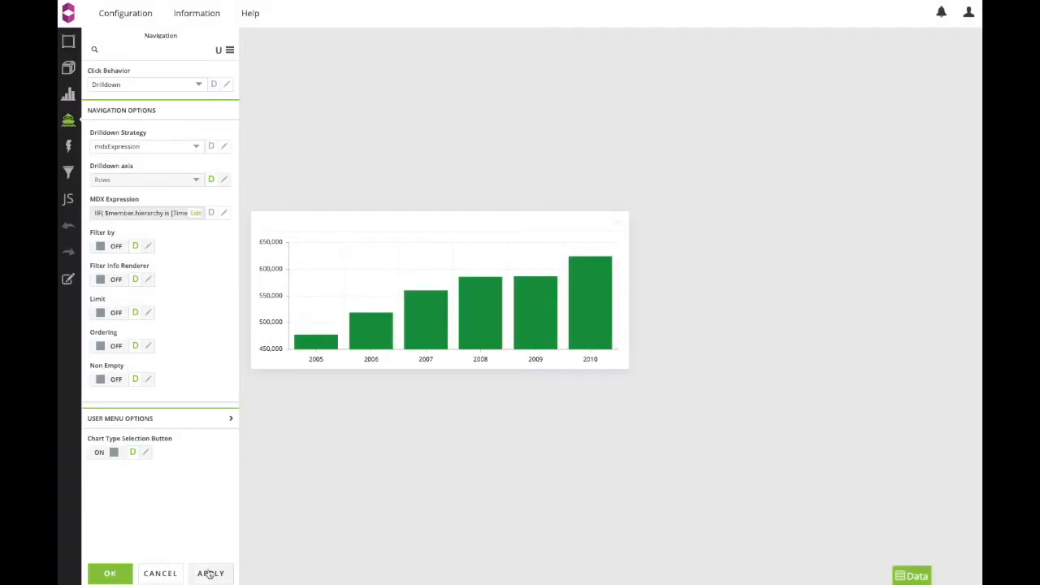
click(110, 572)
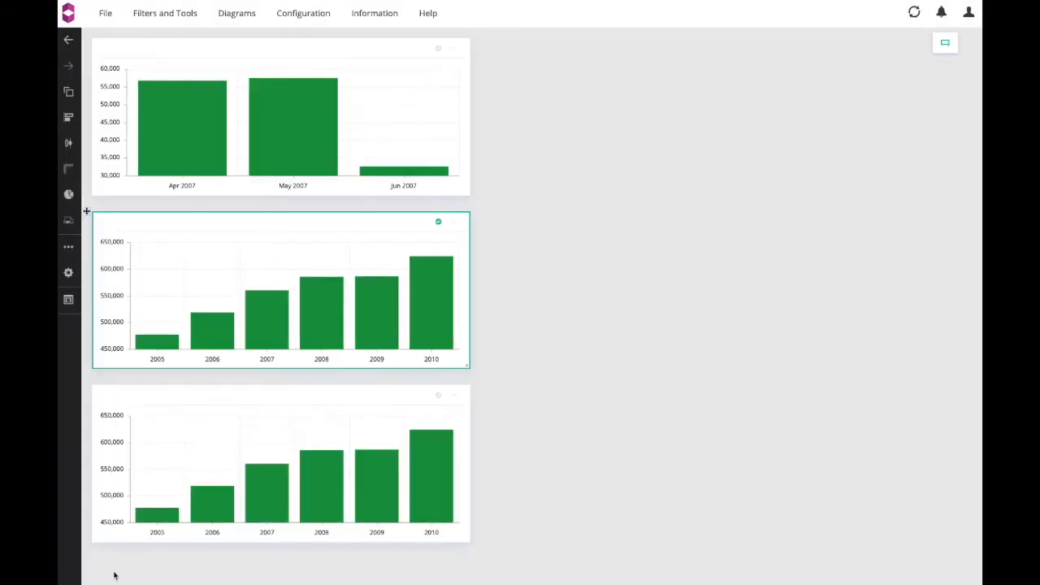
Step: Test the MDX drilldown on the middle chart, drilling from the 2009 bar to regions and from a region to articles
click(378, 310)
click(327, 328)
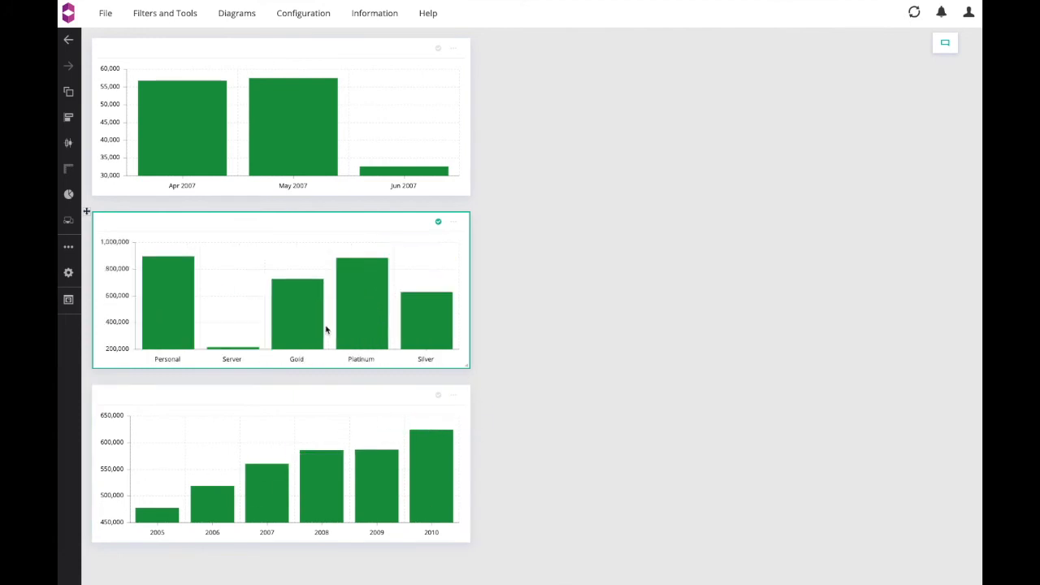
Step: Open the third bar chart for editing and set its click behavior to Drilldown
click(454, 396)
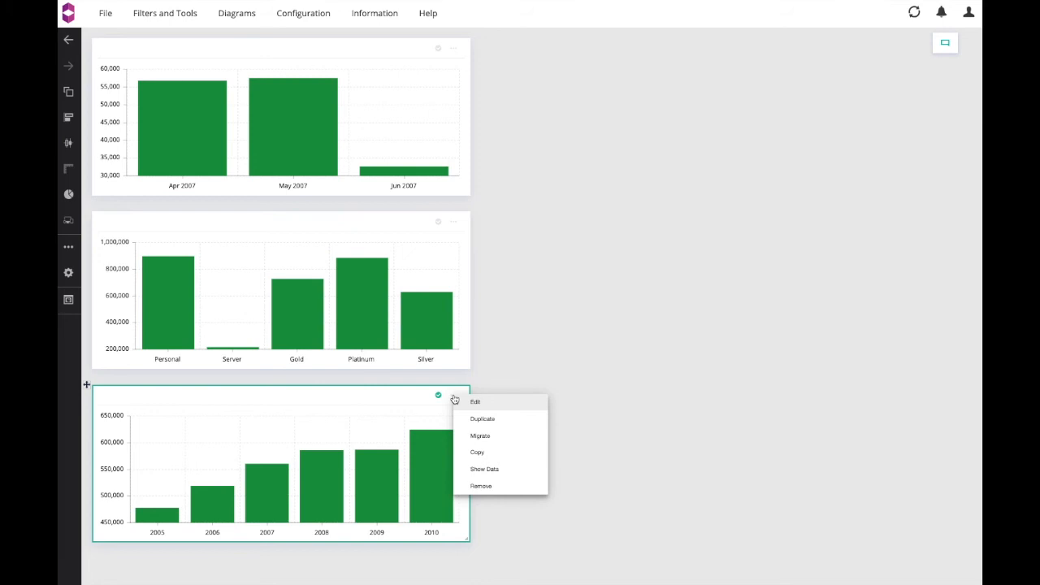
click(497, 404)
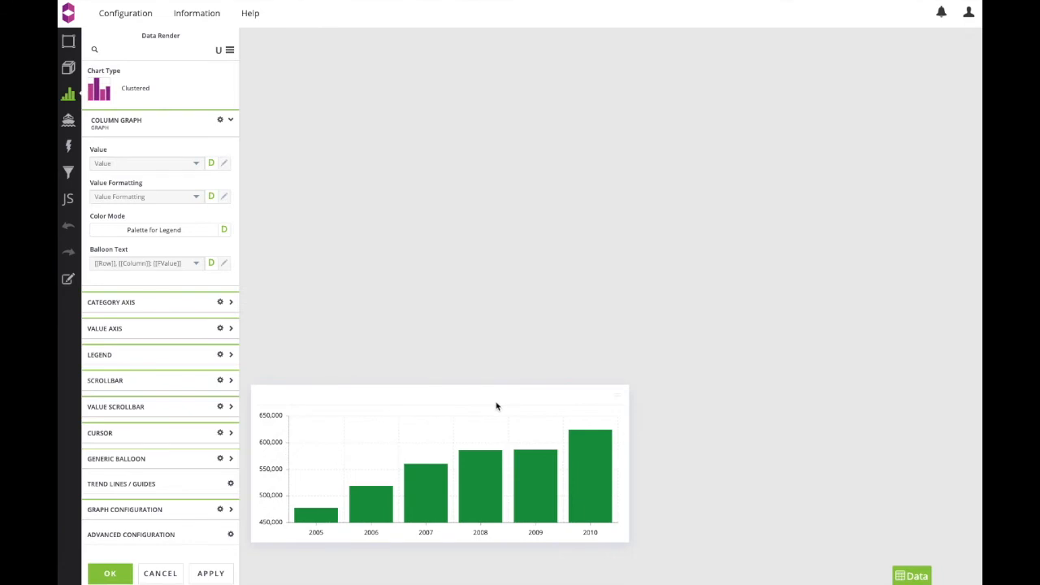
click(69, 123)
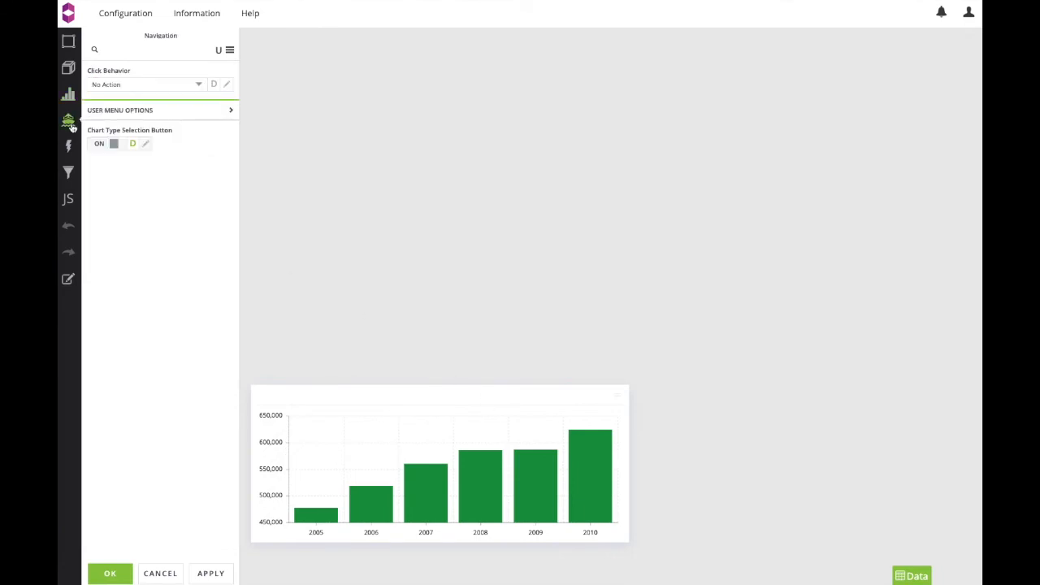
click(106, 84)
click(120, 139)
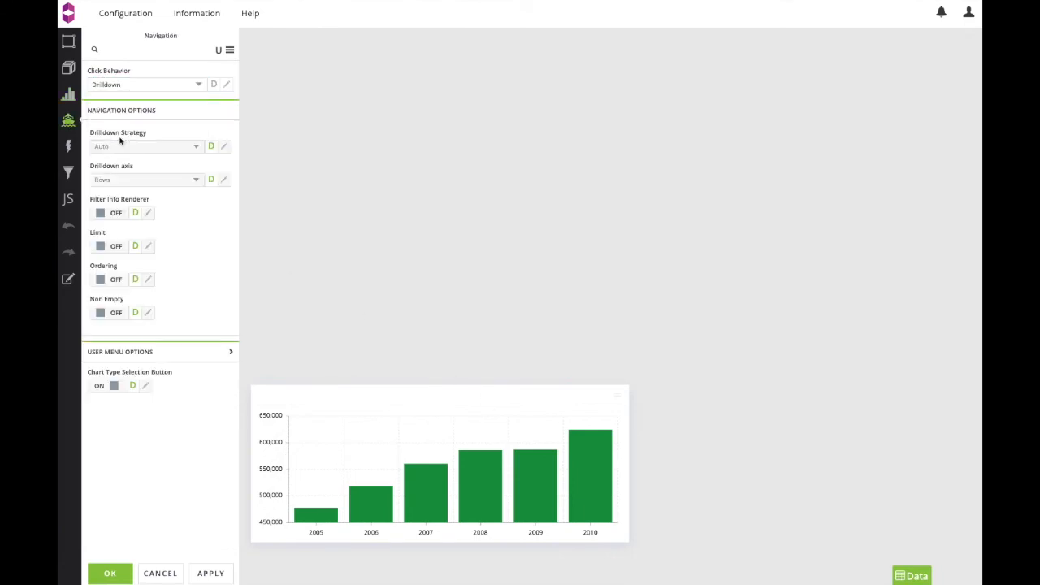
Step: Set the drilldown strategy to userSelect, turn on the Filter Info Renderer, and accept the widget changes
click(120, 144)
click(124, 216)
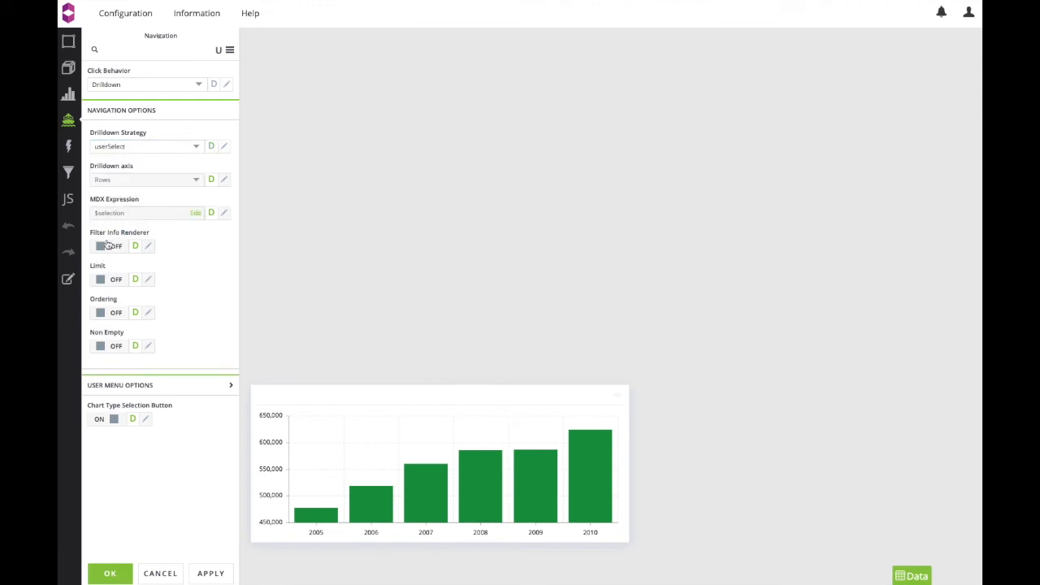
click(112, 247)
click(112, 574)
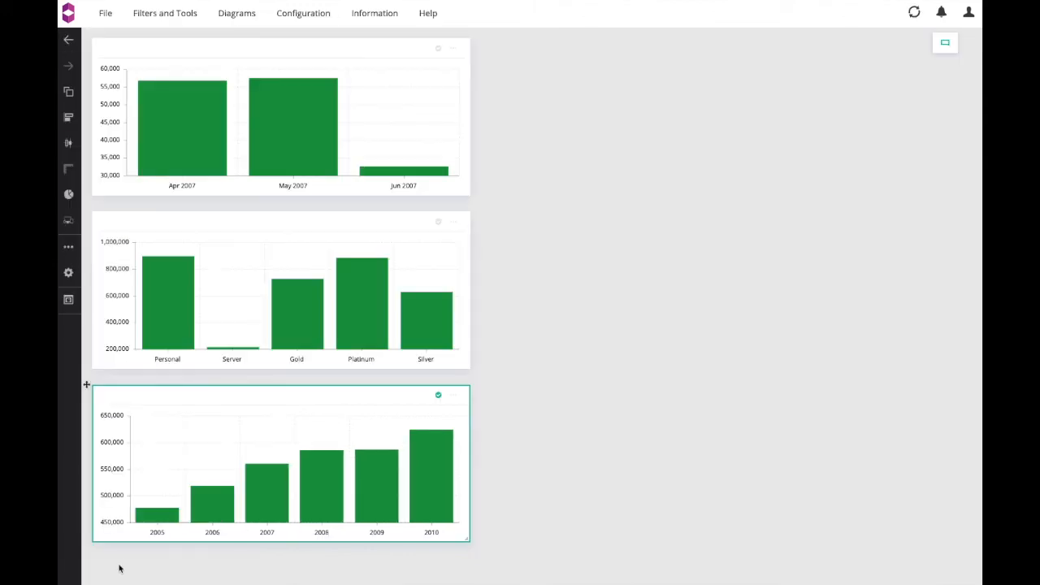
Step: In the third chart, drill the 2007 bar down to Product articles and the Gold bar down to Geography continents
right_click(273, 483)
mouse_move(308, 356)
click(383, 402)
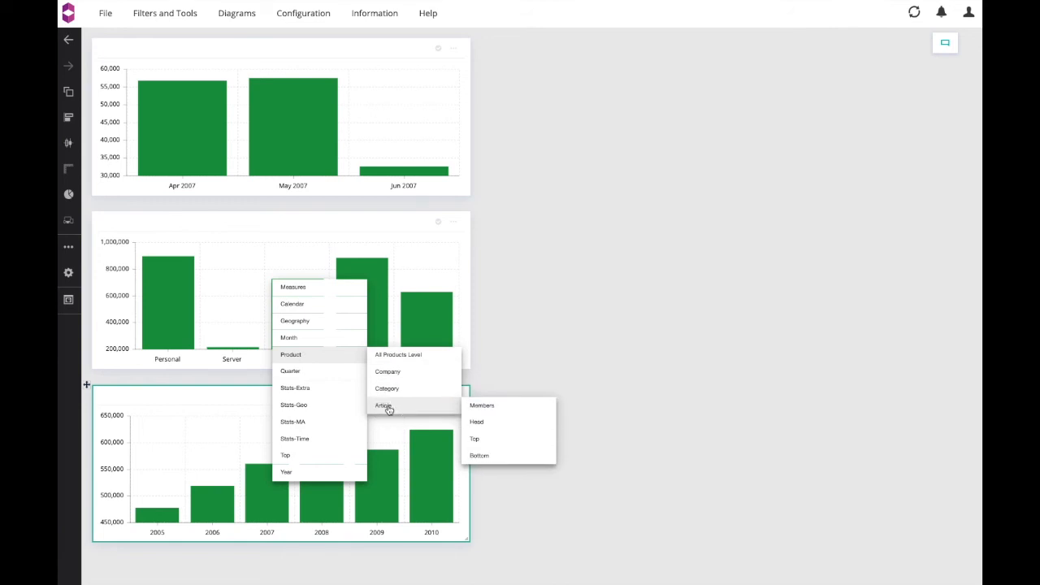
right_click(301, 485)
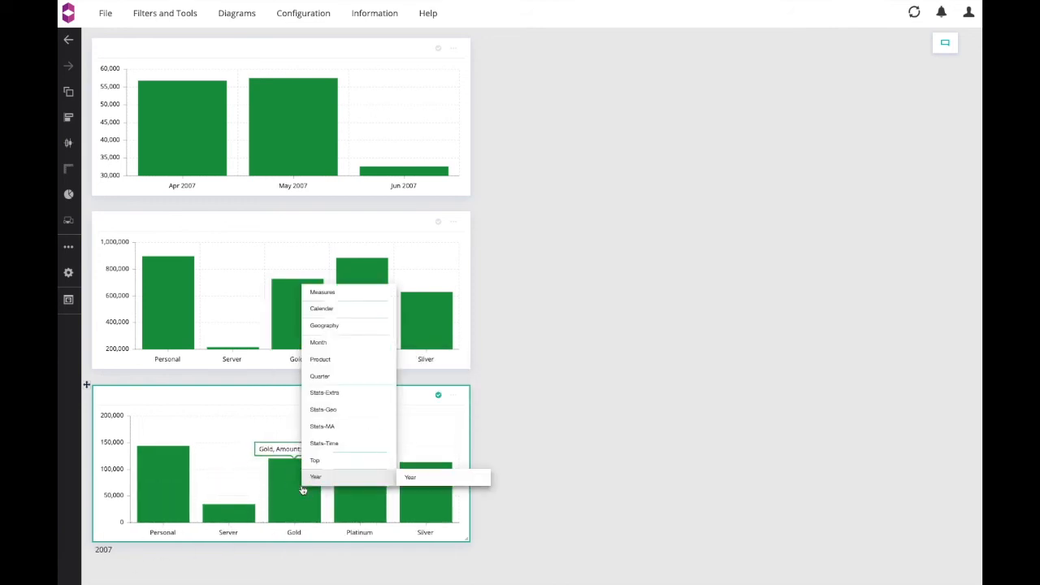
mouse_move(375, 330)
click(412, 343)
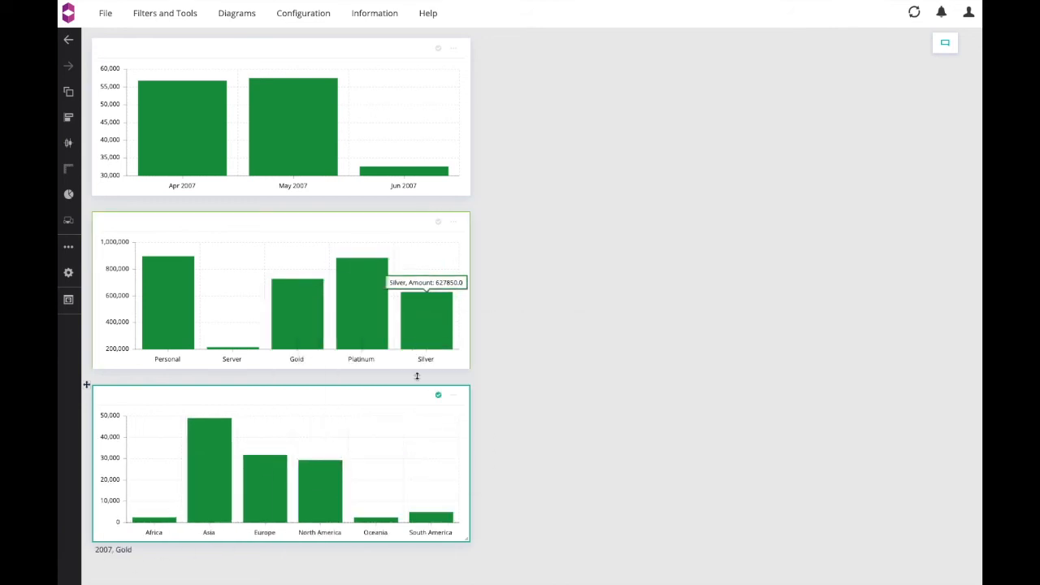